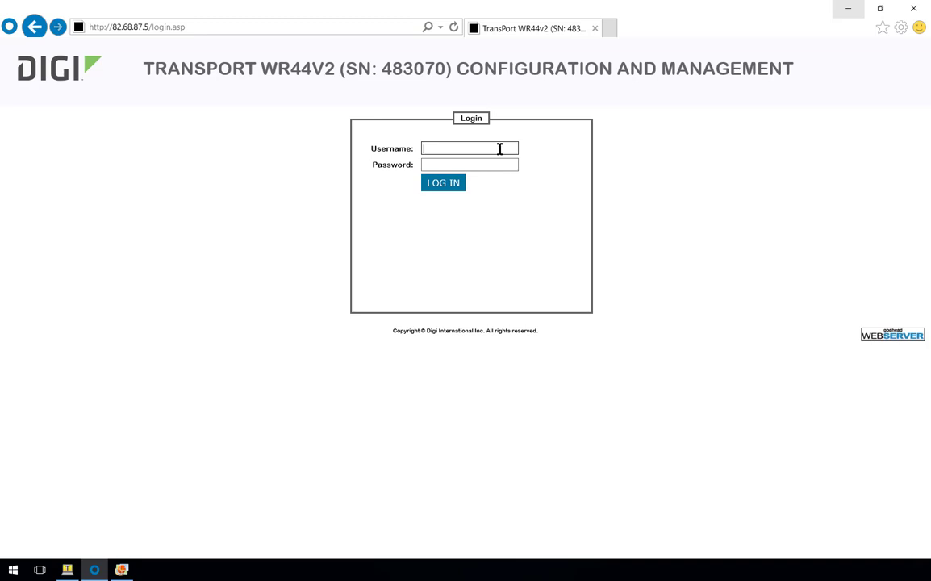
- Log in to the router's management page with the account username and password
type("ben")
key("Tab")
type("*********")
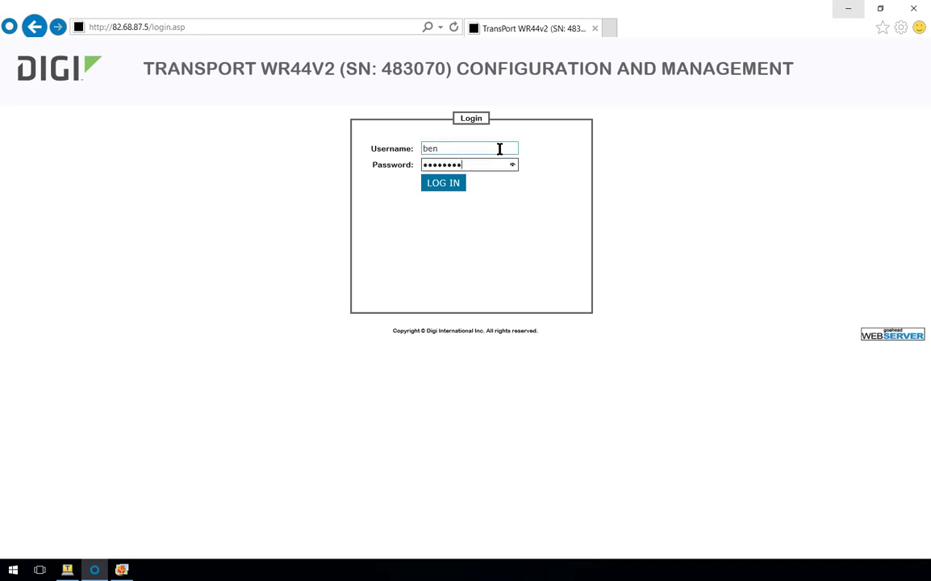
key("Return")
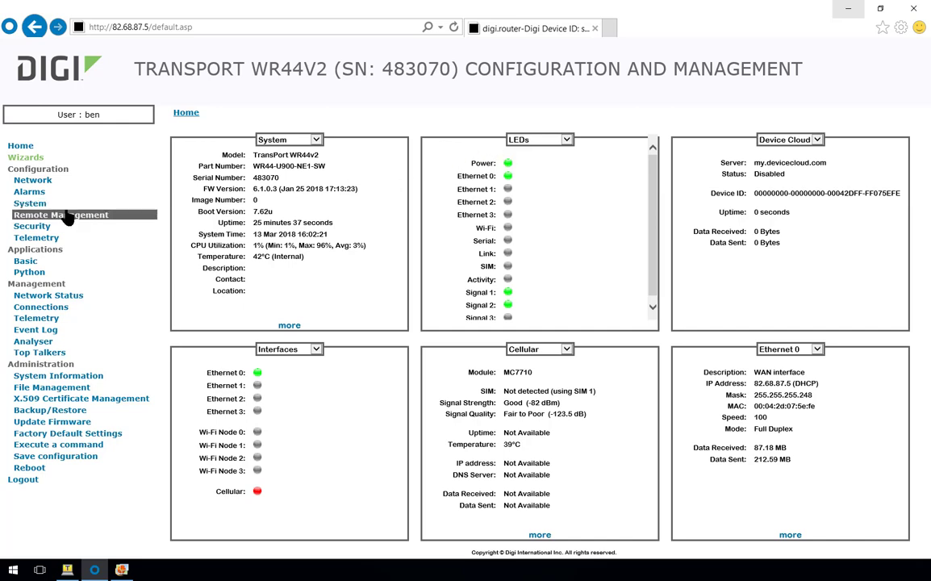
- Open the ETH 0 WAN interface in the network configuration and review its addressing and advanced NAT settings
left_click(36, 182)
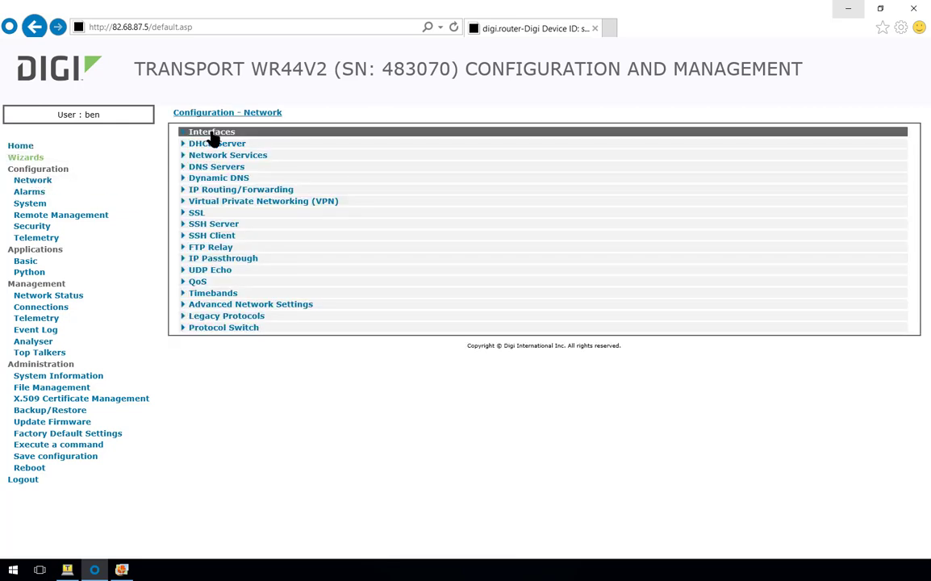
left_click(215, 134)
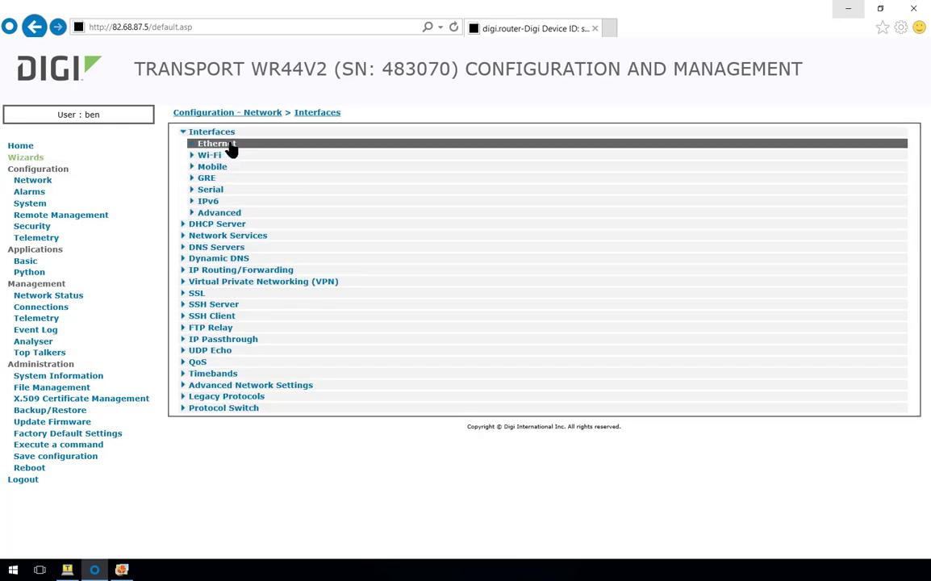
left_click(230, 145)
left_click(256, 155)
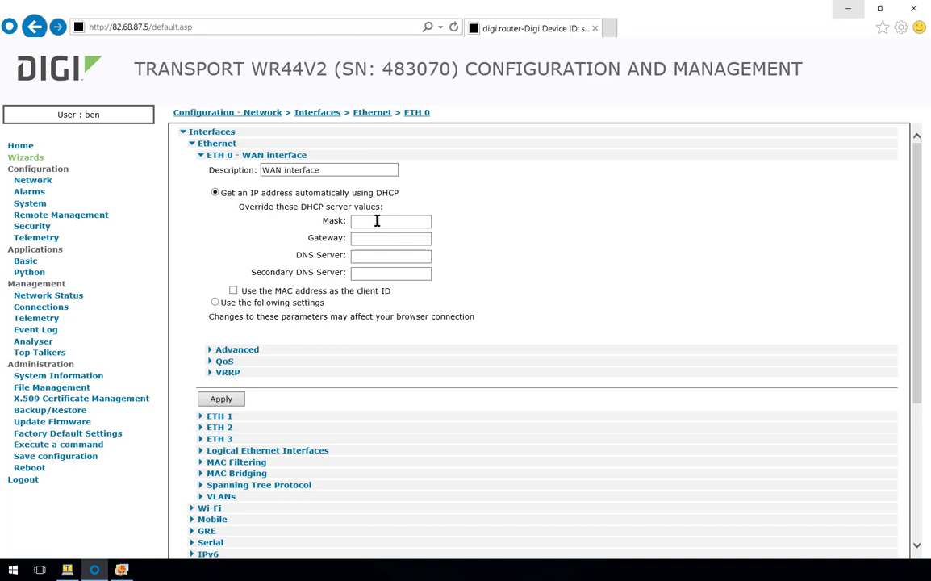
left_click(242, 351)
scroll(246, 359, "down", 2)
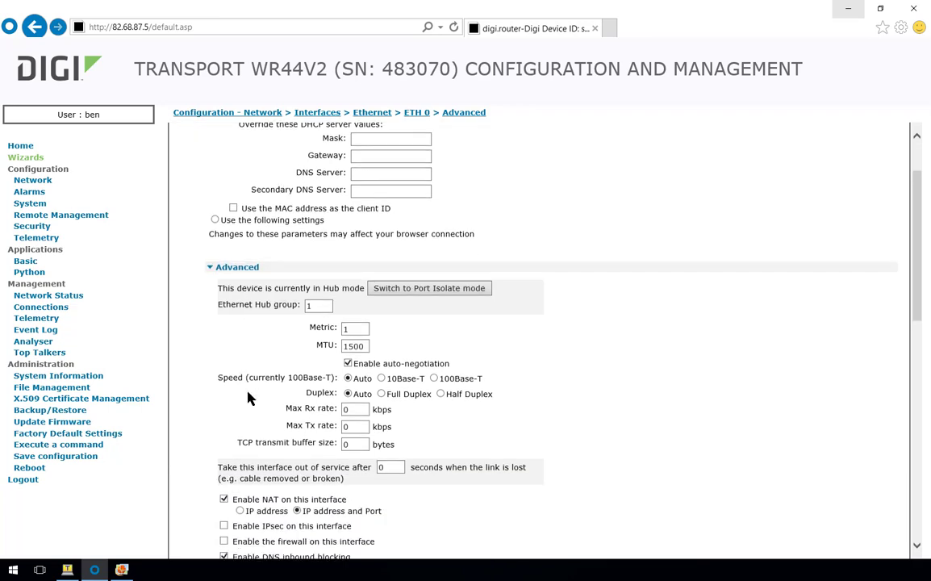
scroll(298, 398, "down", 2)
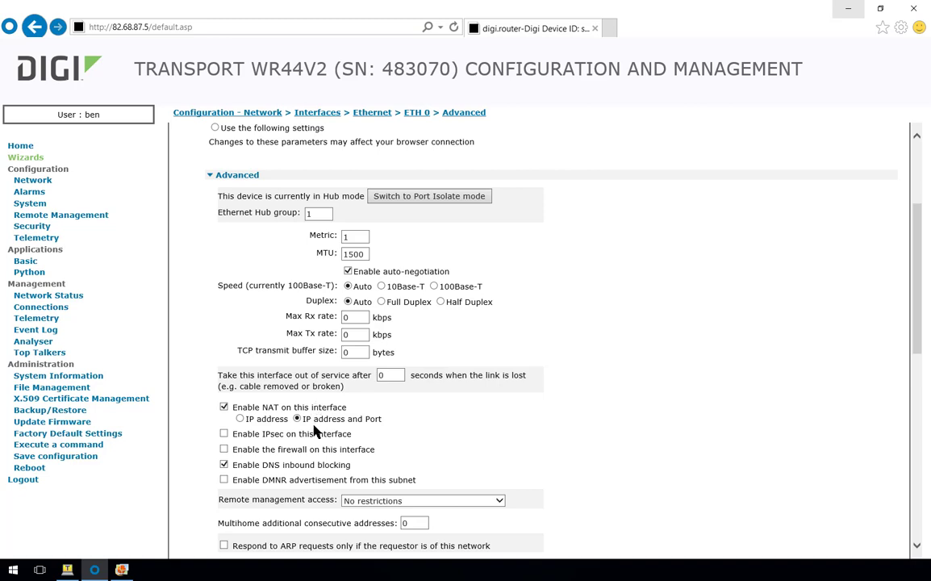
left_click_drag(303, 418, 377, 414)
left_click(401, 422)
- Check the Ethernet hub group in the advanced settings of ETH 0
scroll(386, 456, "up", 3)
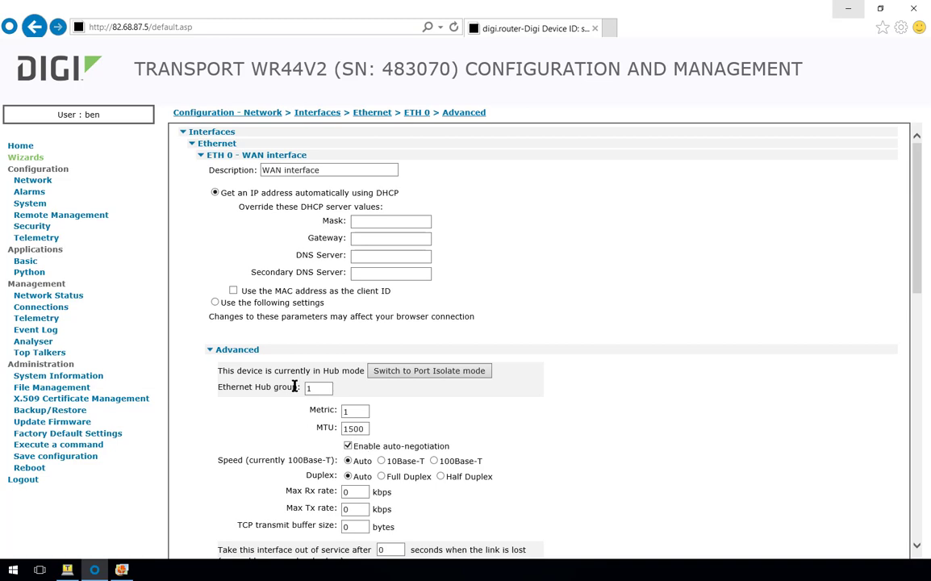
left_click_drag(299, 388, 216, 388)
left_click(273, 404)
double_click(309, 388)
- Expand the ETH 1 interface and its advanced settings to check the Ethernet hub group
scroll(274, 387, "down", 10)
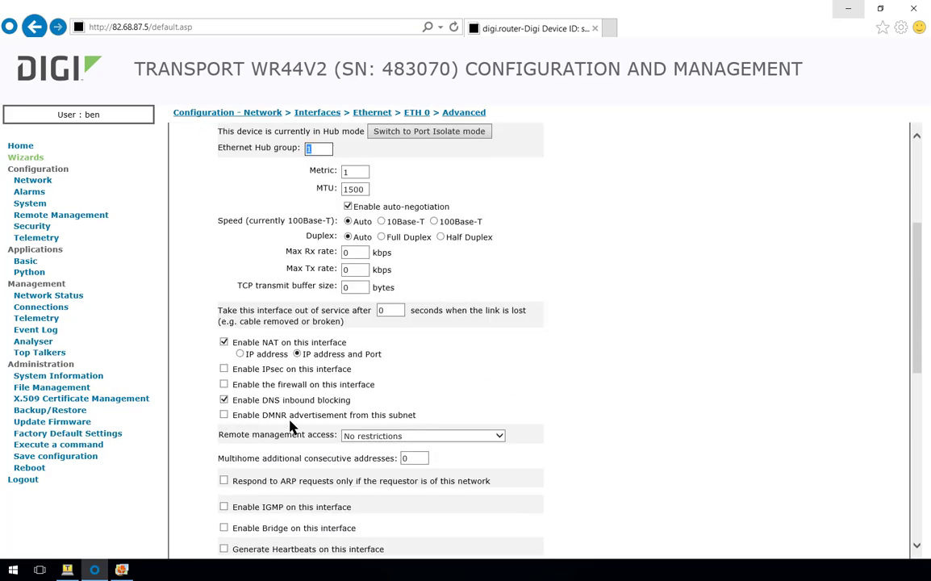
left_click(222, 287)
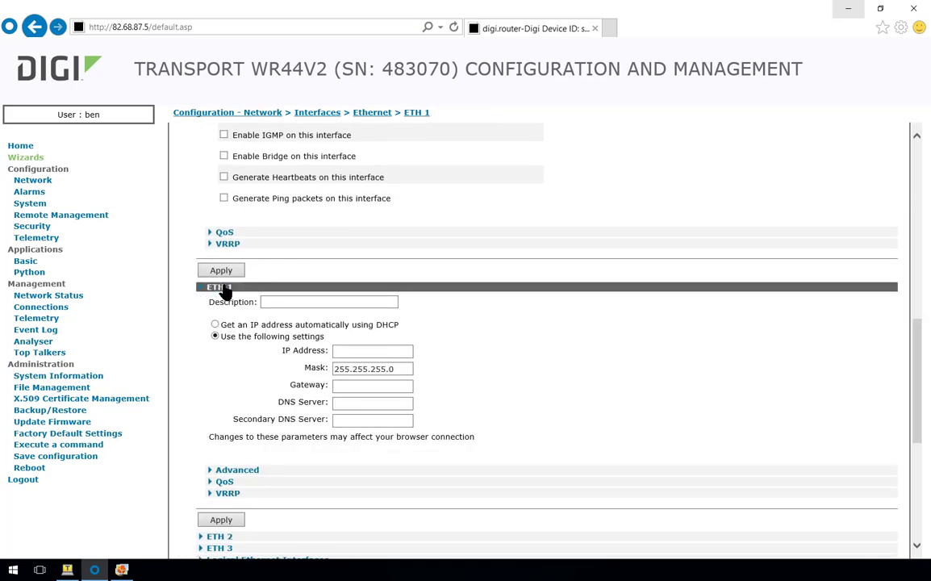
scroll(226, 289, "down", 2)
left_click(242, 295)
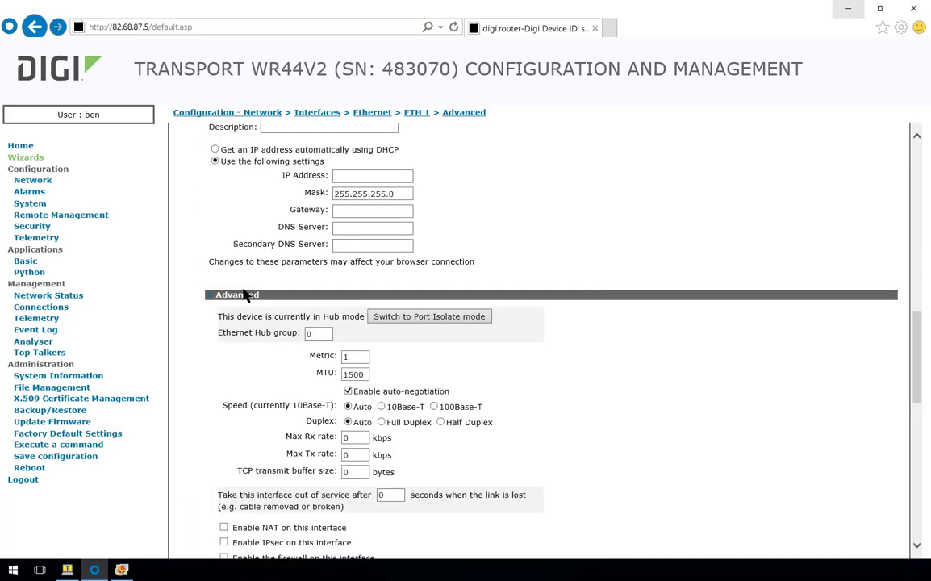
left_click(310, 334)
scroll(242, 363, "down", 6)
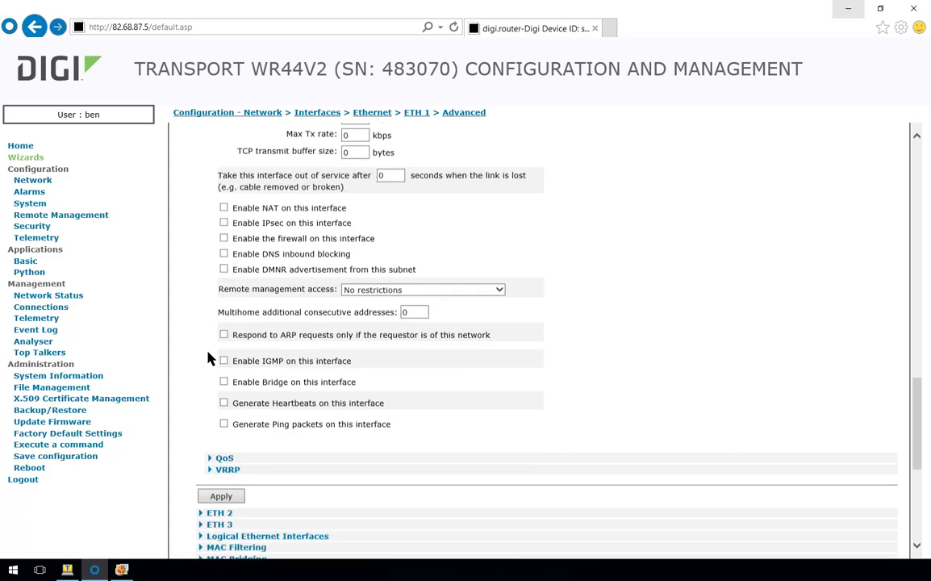
- Expand ETH 2 with its advanced settings and compare its hub group with those of ETH 0 and ETH 1
left_click(222, 395)
scroll(234, 403, "down", 3)
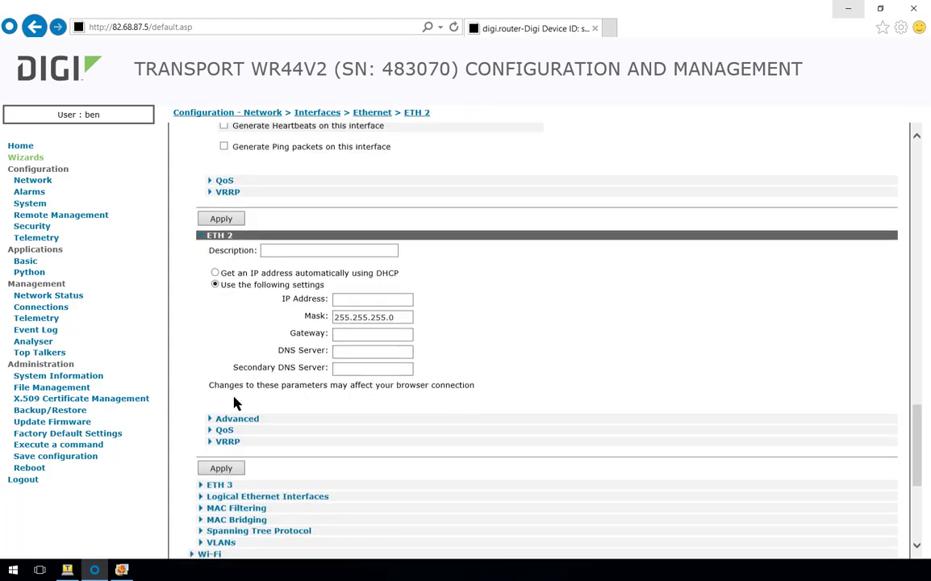
left_click(237, 319)
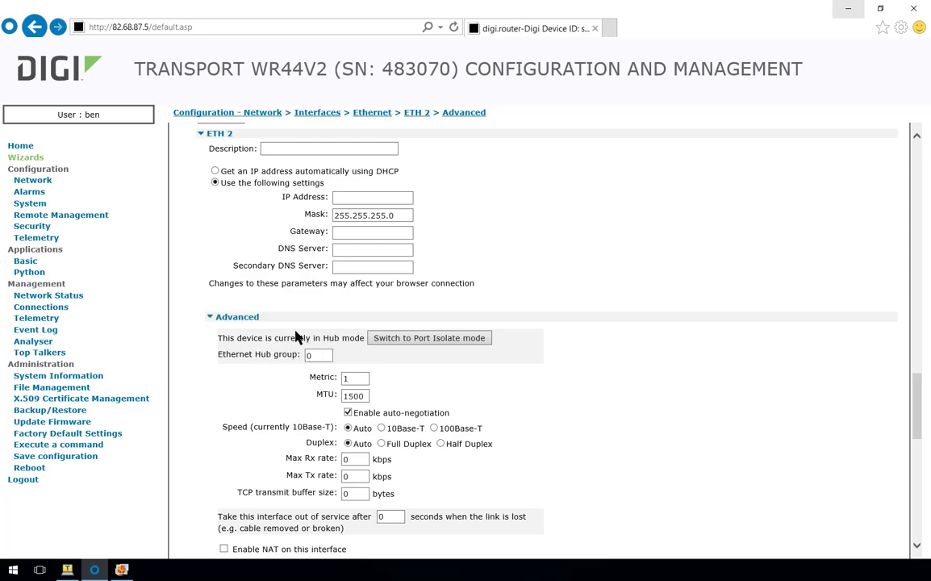
scroll(291, 339, "up", 5)
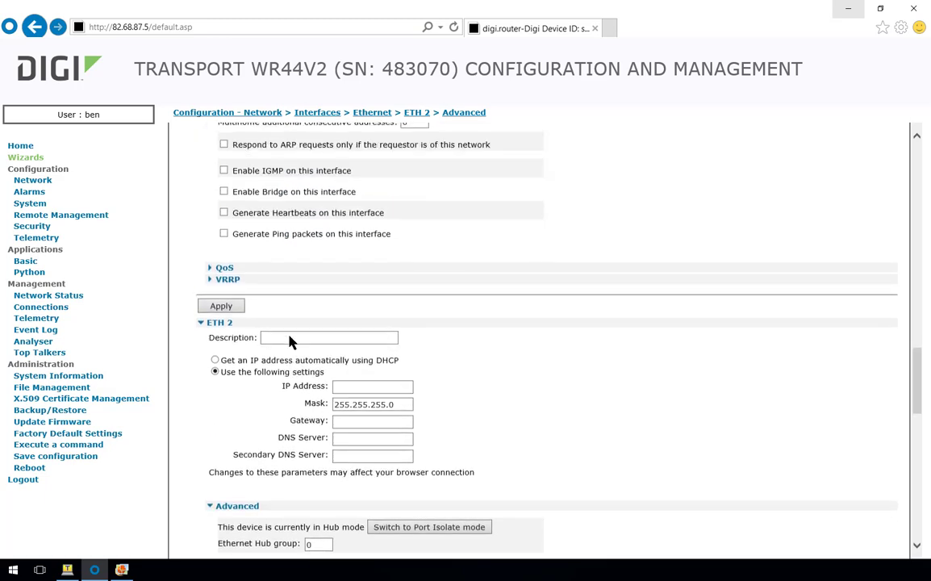
scroll(290, 342, "up", 5)
scroll(291, 342, "down", 12)
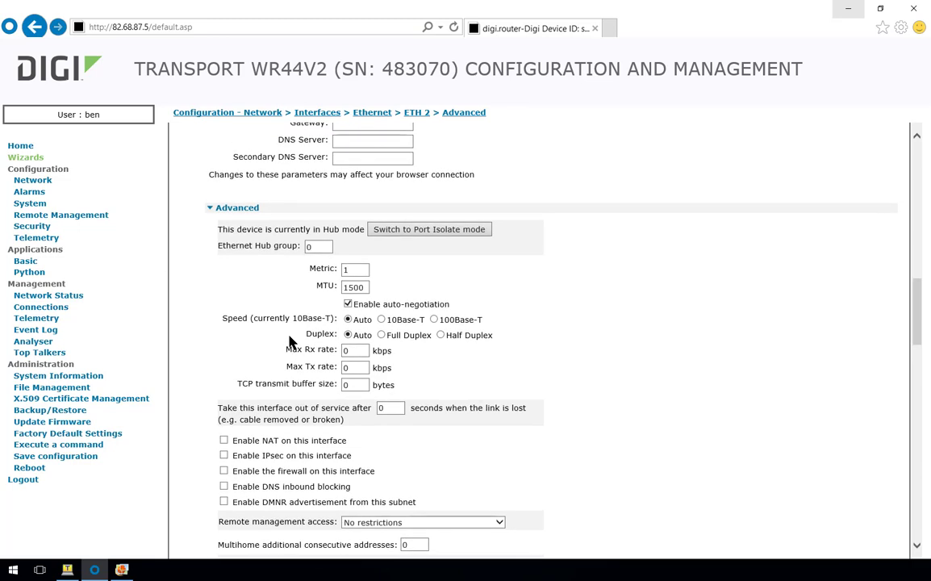
scroll(257, 350, "up", 20)
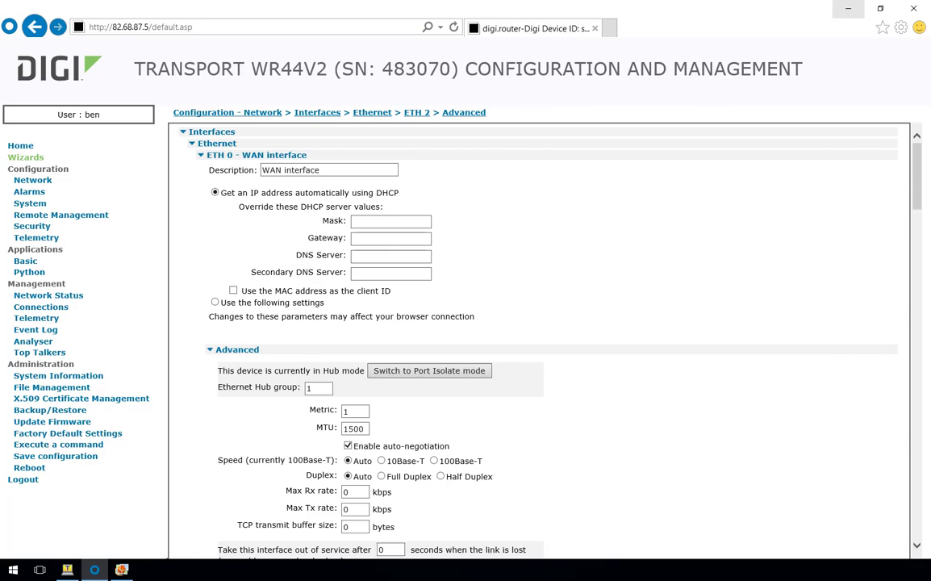
- Open Default Route 0 in the static routes of IP Routing/Forwarding and review its gateway, interface and metric
mouse_move(121, 570)
scroll(217, 303, "down", 15)
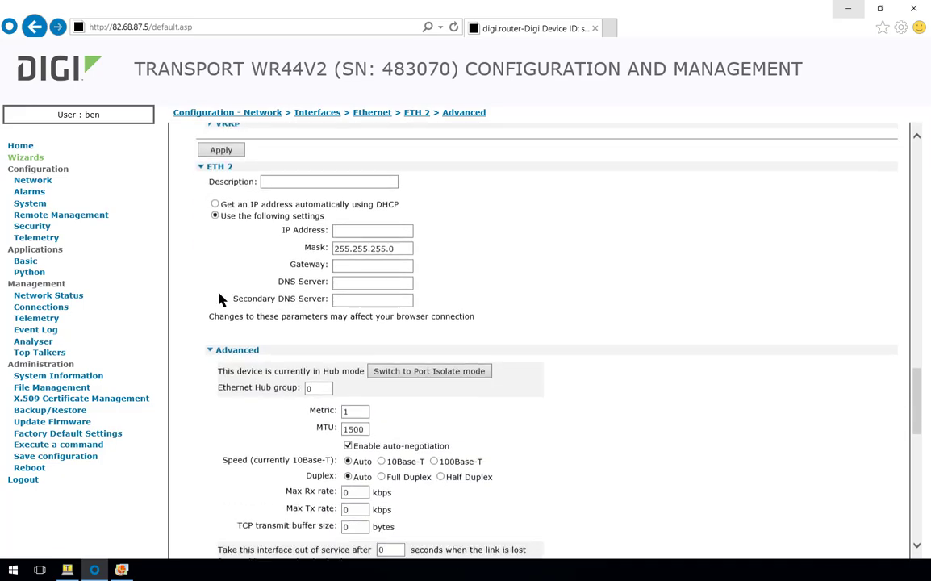
scroll(222, 299, "down", 8)
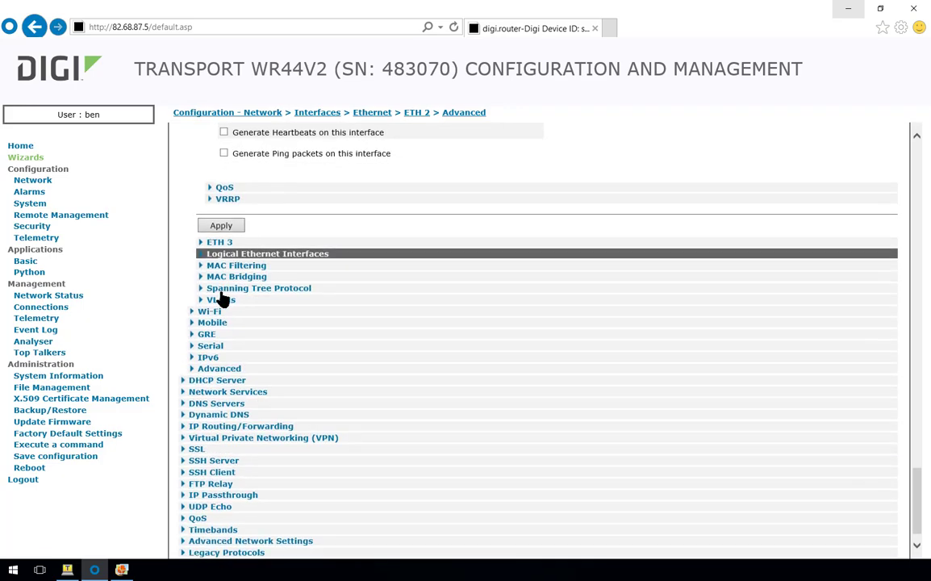
left_click(214, 429)
left_click(223, 452)
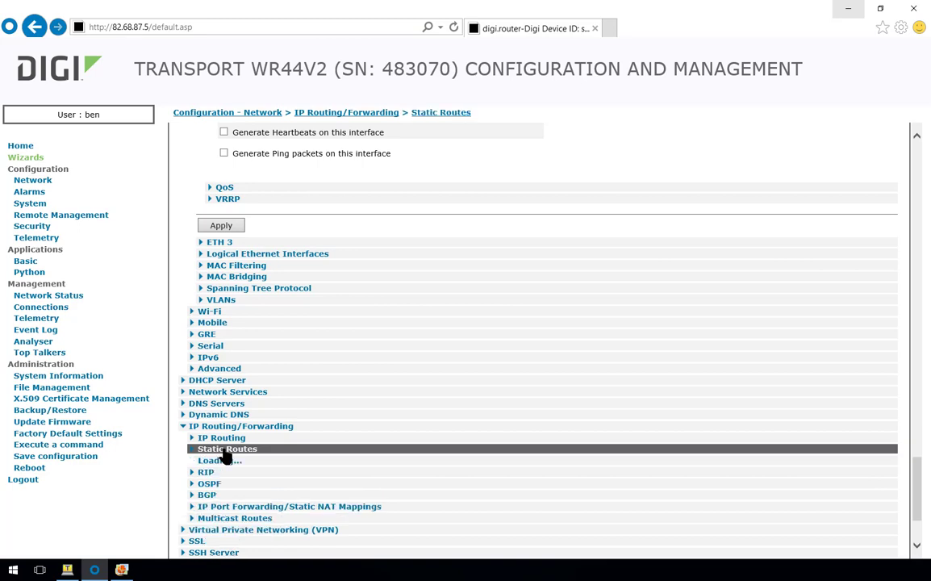
left_click(250, 523)
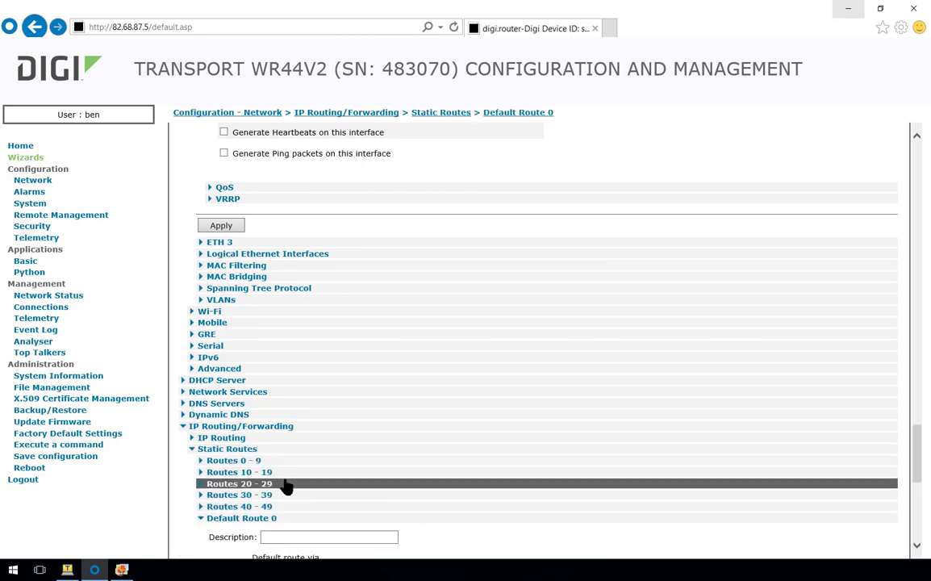
scroll(456, 352, "down", 4)
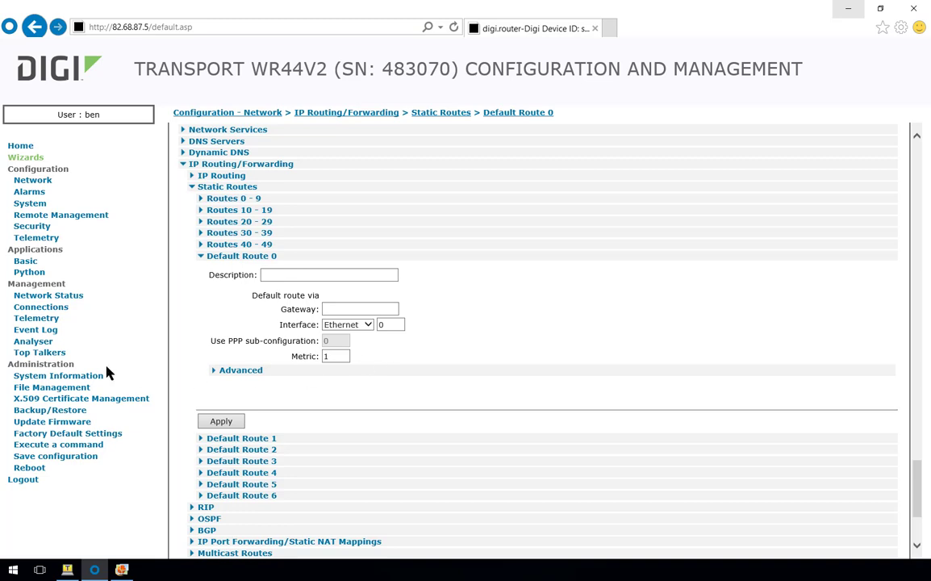
- Open the ETH 1 settings in the network configuration, checking the LAN address against the IPsec VPN lab diagram in Photo Gallery
left_click(32, 181)
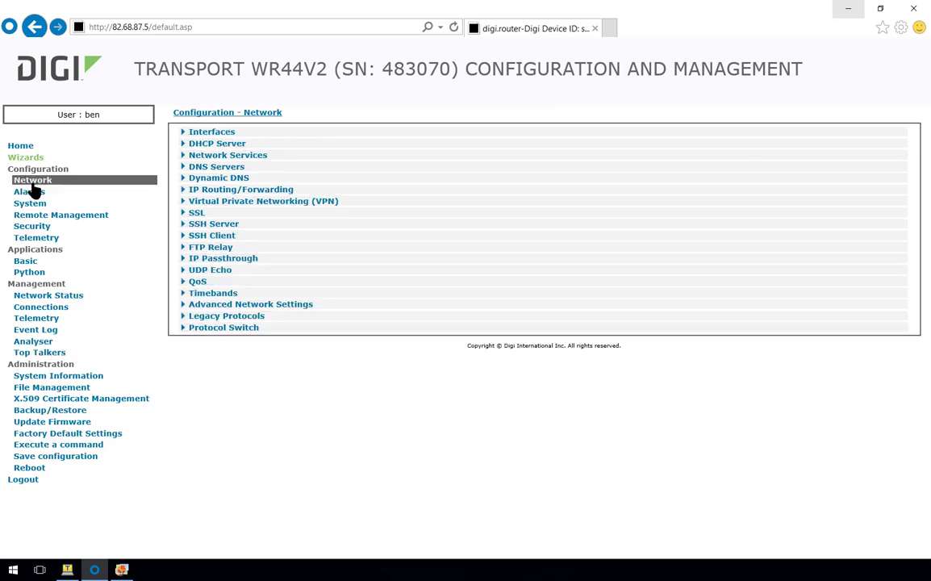
left_click(215, 134)
left_click(220, 144)
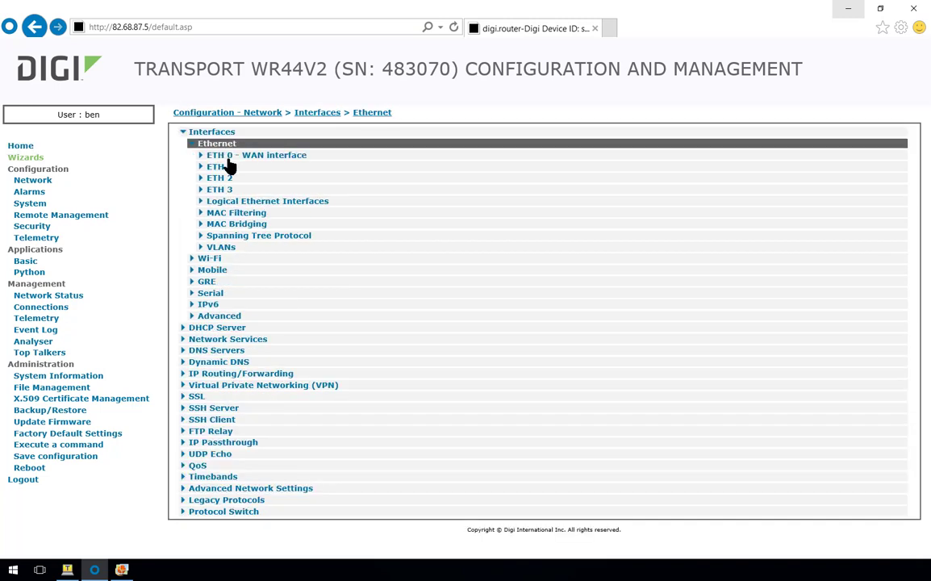
left_click(228, 168)
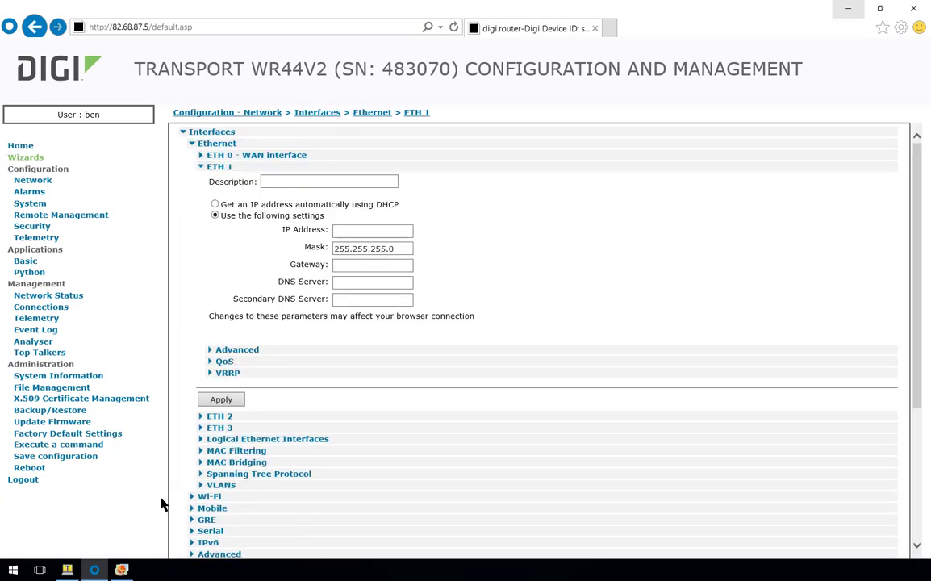
left_click(122, 570)
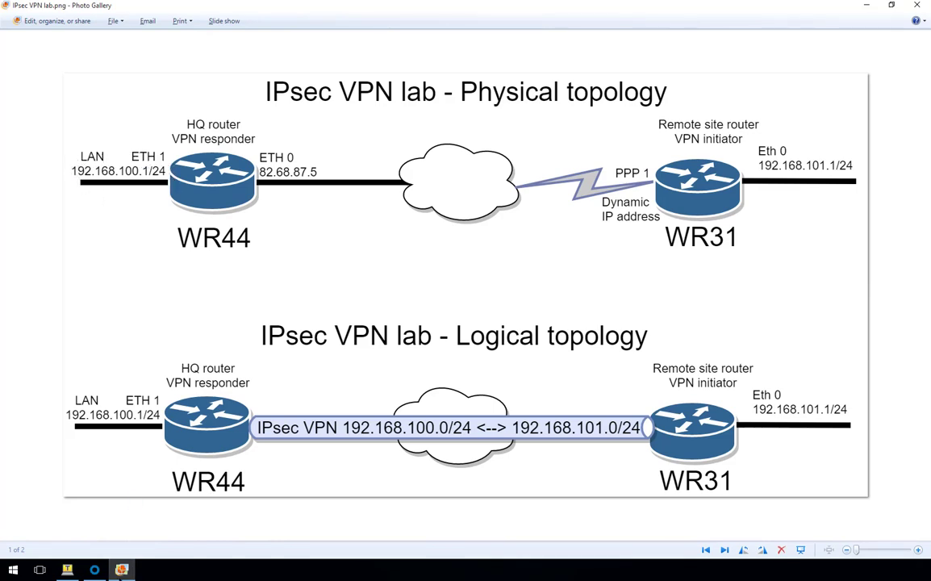
left_click(94, 570)
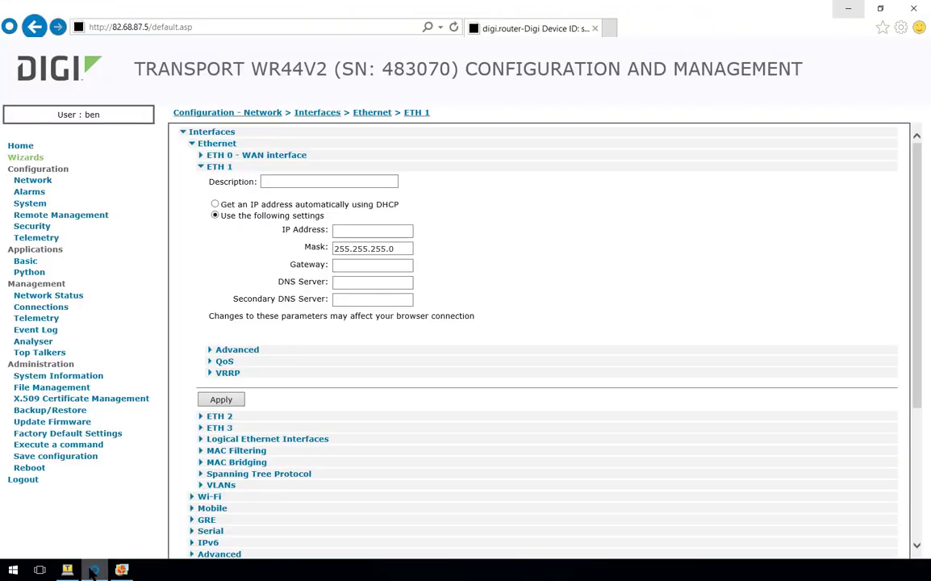
- Set ETH 1's description to "LAN interface" and its IP address to 192.168.100.1, and apply the changes
left_click(267, 182)
type("LA")
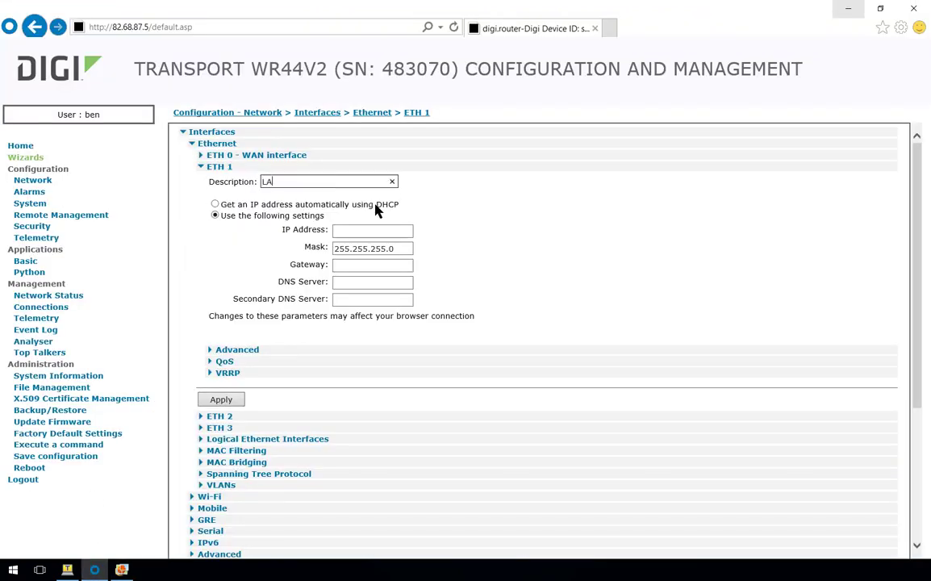
type("N interface")
key("Tab")
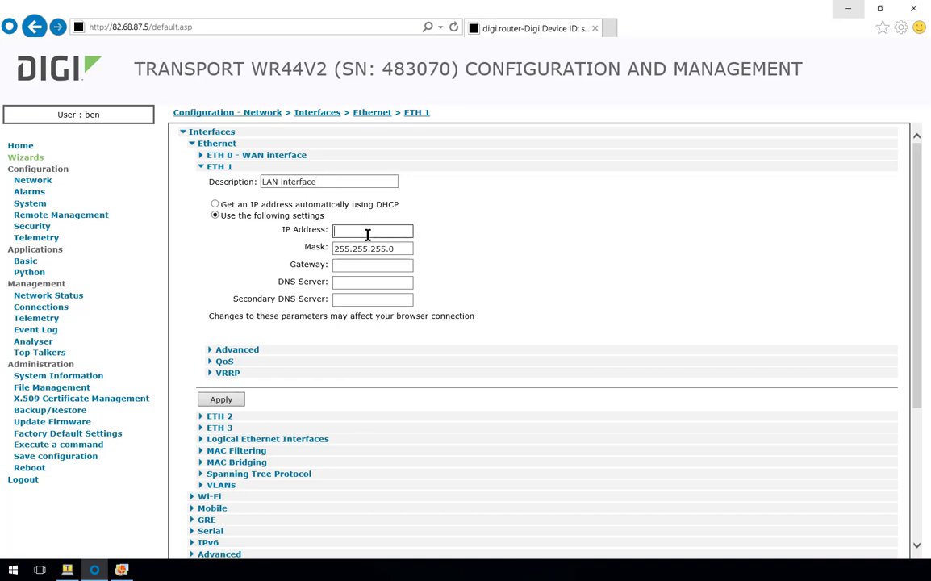
type("192.168.100.1")
key("Tab")
left_click(436, 271)
left_click(222, 402)
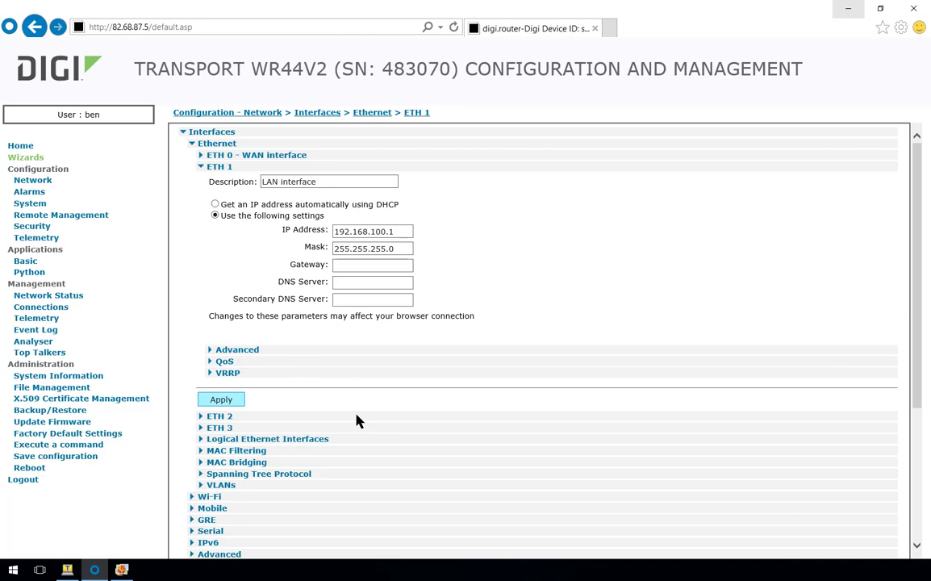
- Execute the command "eth 1 status" on the router and examine the interface's activation and connection status
left_click(60, 446)
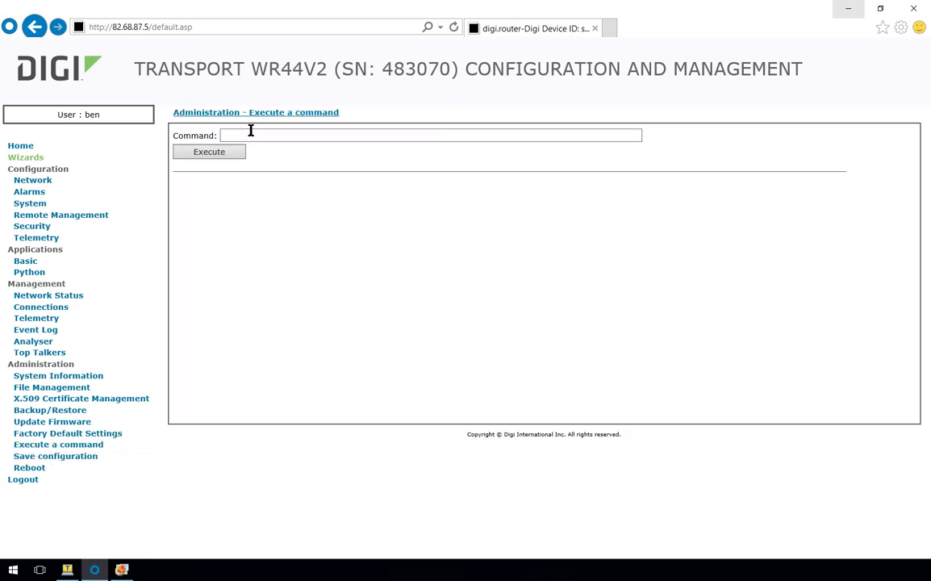
left_click(261, 135)
type("eth 1 ")
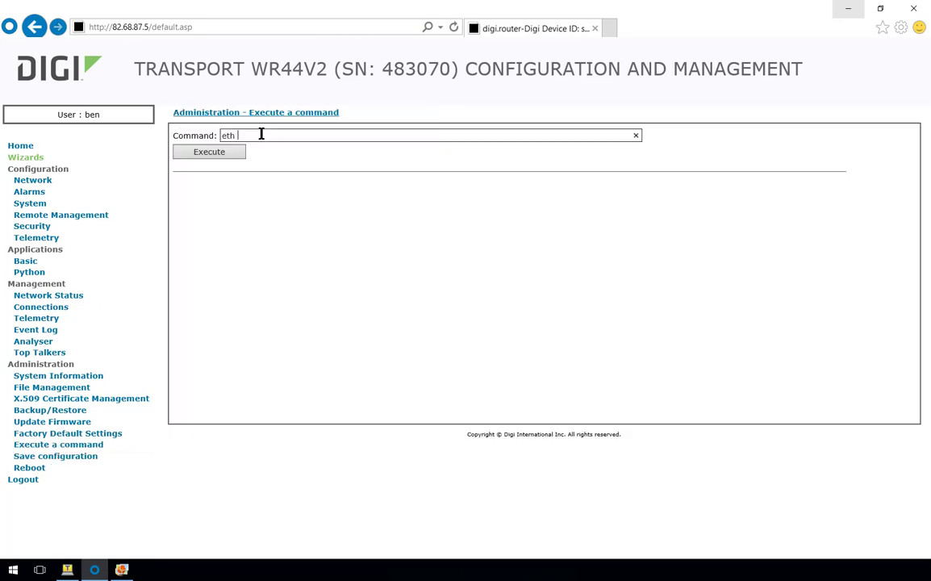
type("status")
key("Return")
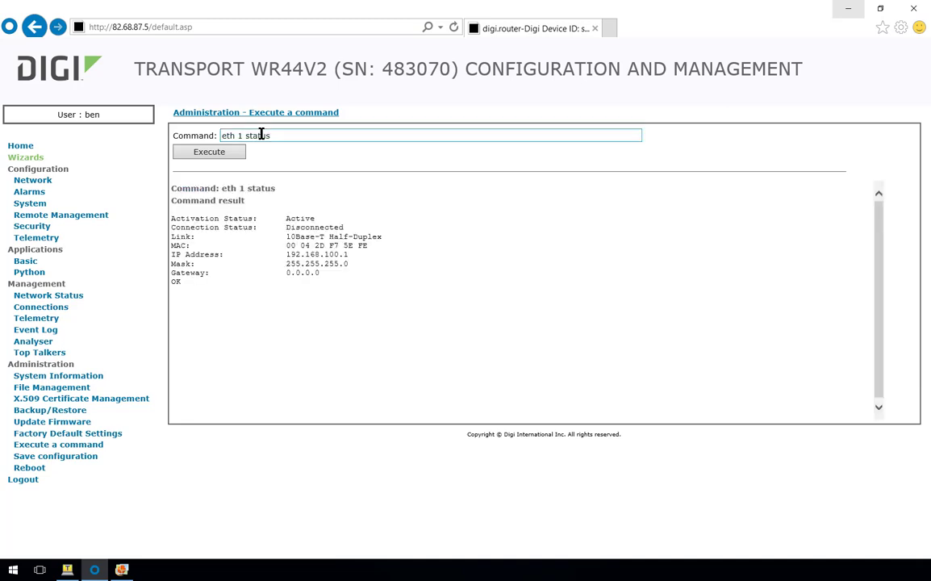
double_click(301, 217)
left_click_drag(297, 228, 346, 226)
left_click(344, 233)
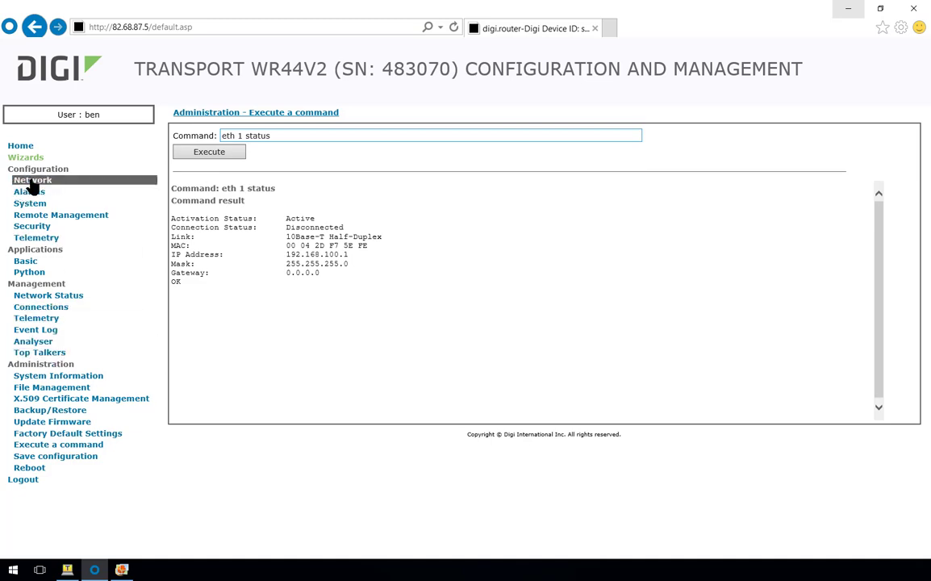
- Open the IP routing table in the network status and check the gateway, interface and status of the ETH 1 route
left_click(59, 296)
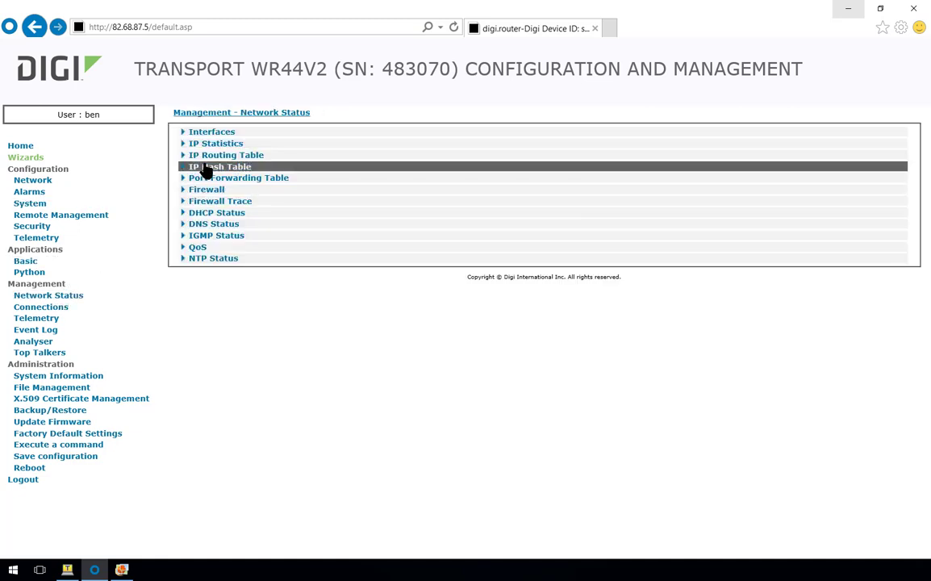
left_click(212, 156)
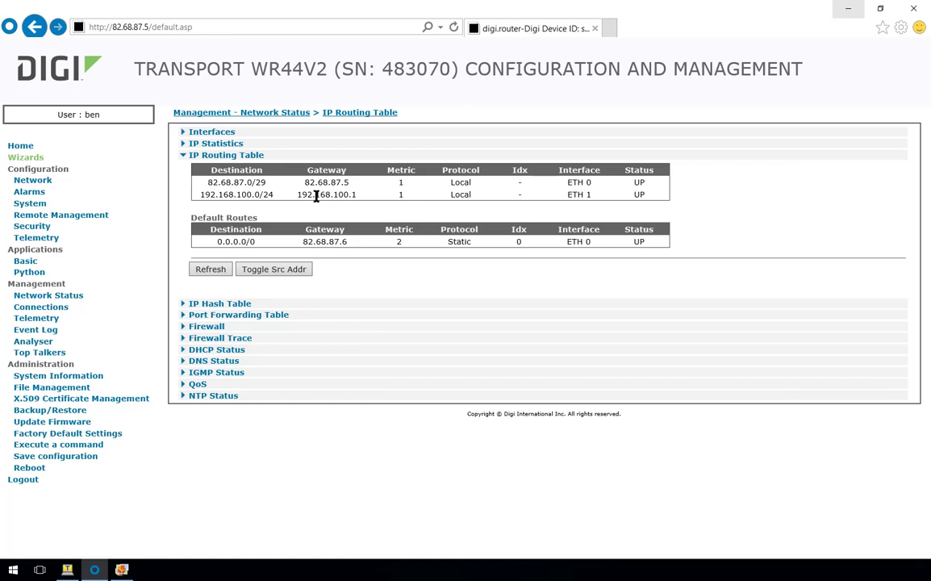
left_click_drag(300, 195, 354, 192)
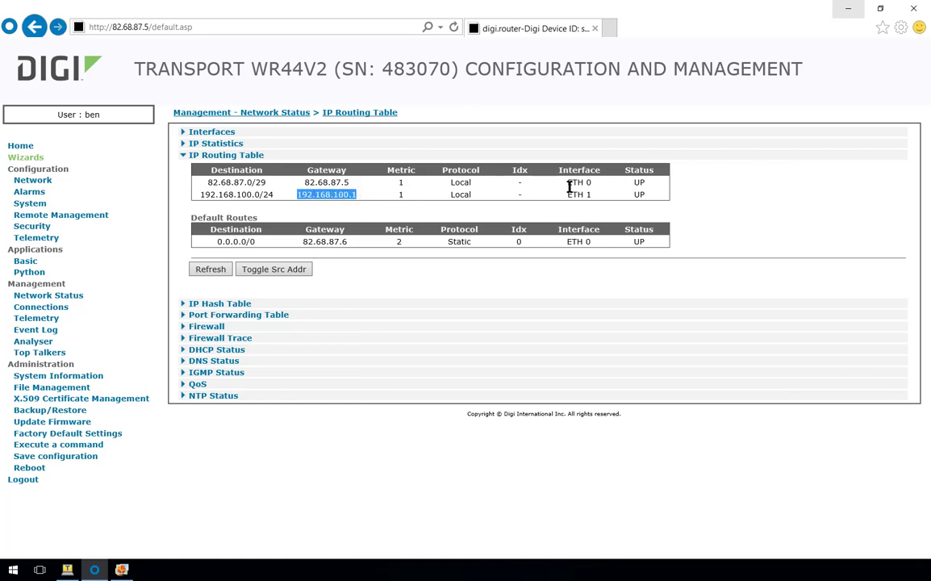
left_click_drag(569, 196, 592, 193)
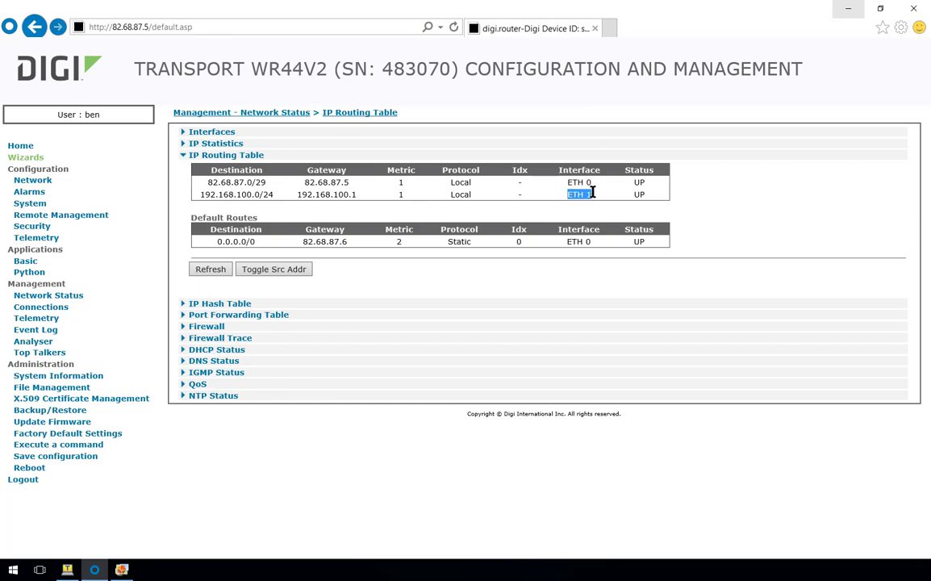
left_click(639, 194)
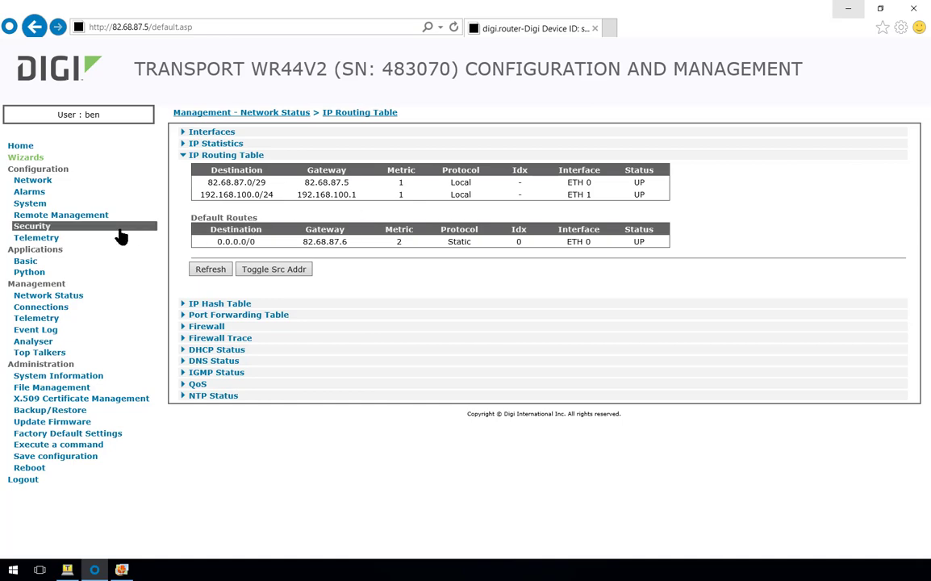
- Set the system's SNTP server to 0.uk.pool.ntp.org with an update every 4 hours, and apply the date and time settings
left_click(34, 207)
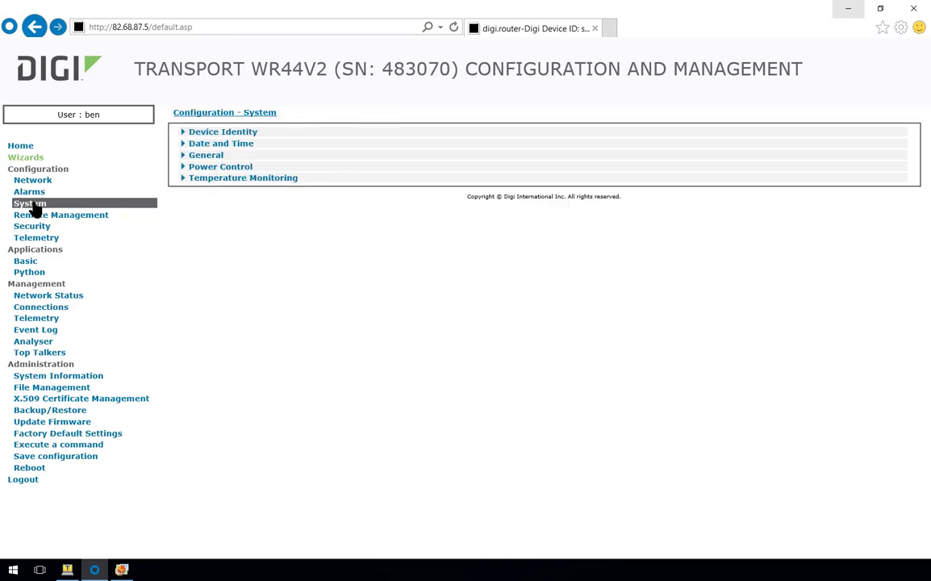
left_click(227, 146)
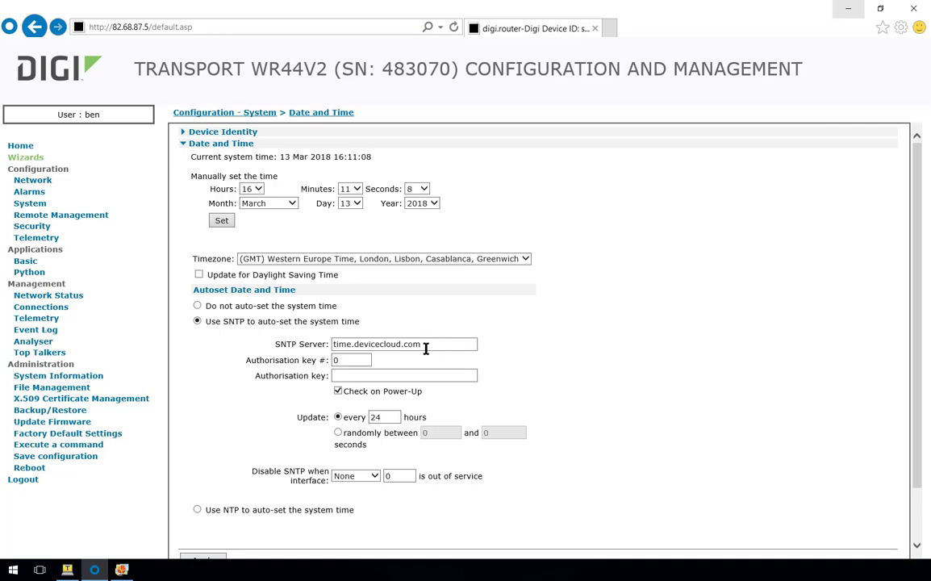
left_click_drag(424, 347, 349, 354)
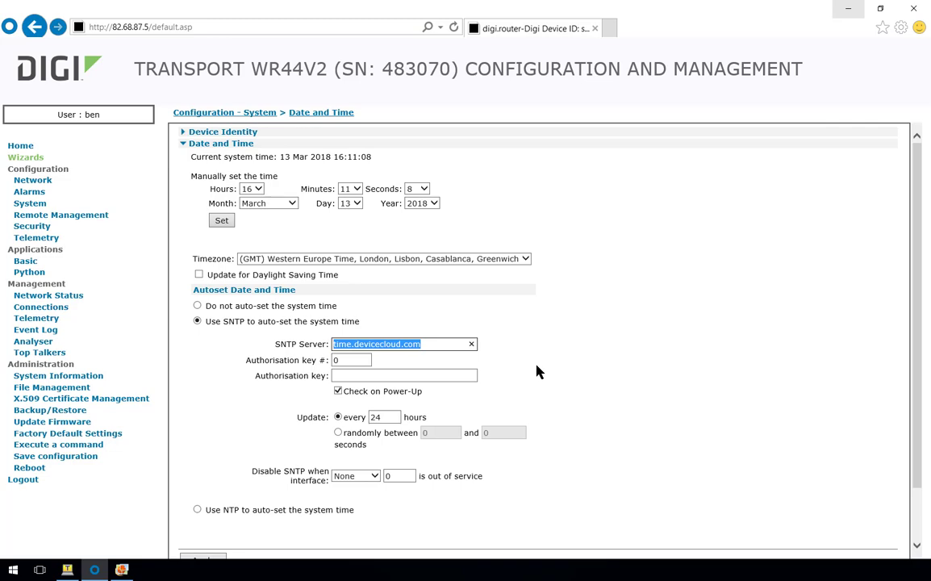
type("0.uk")
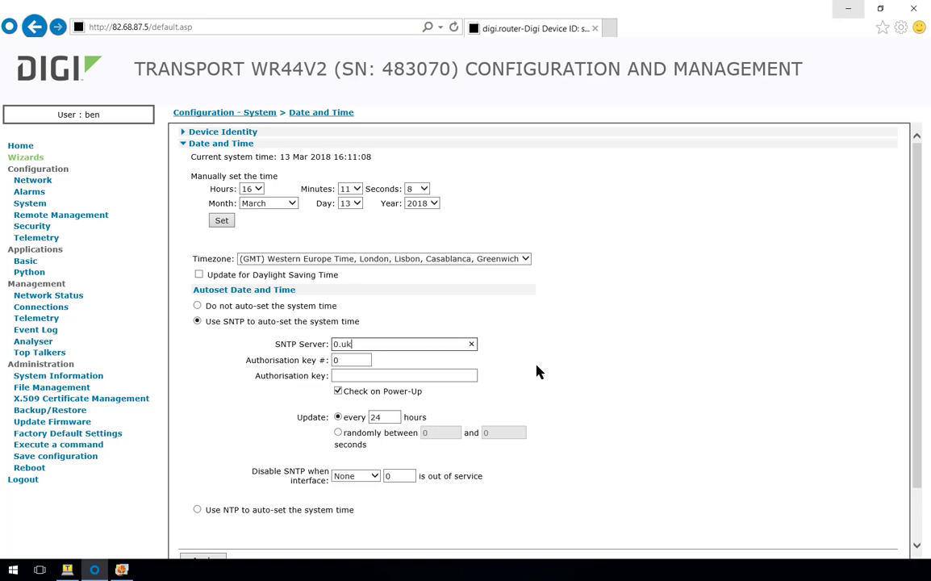
type(".pool.ntp.org")
left_click_drag(390, 418, 341, 428)
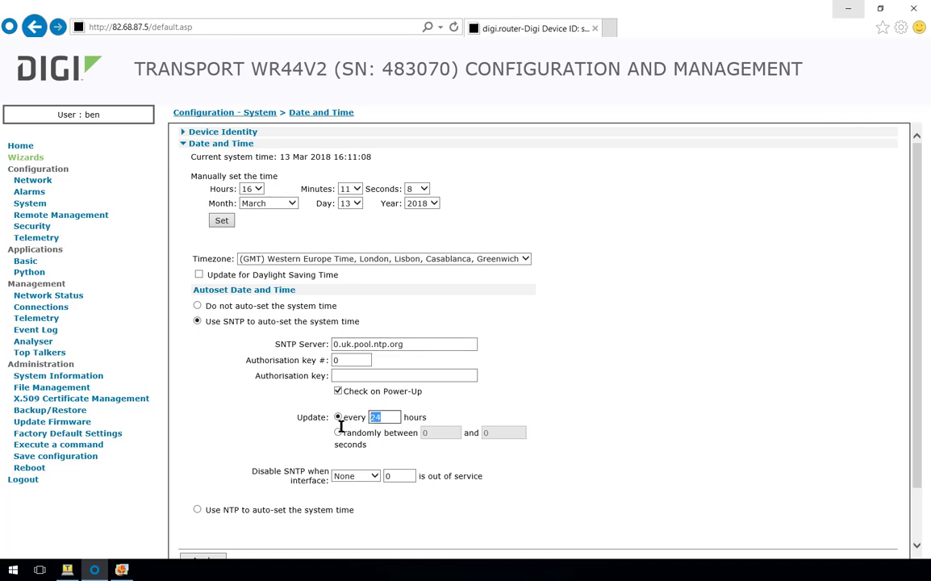
type("4")
scroll(208, 405, "down", 2)
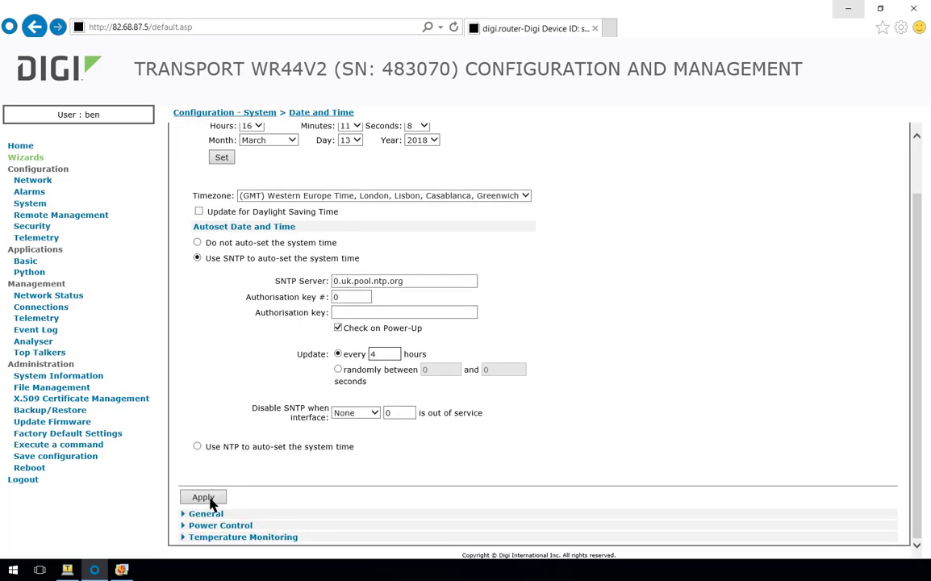
left_click(210, 500)
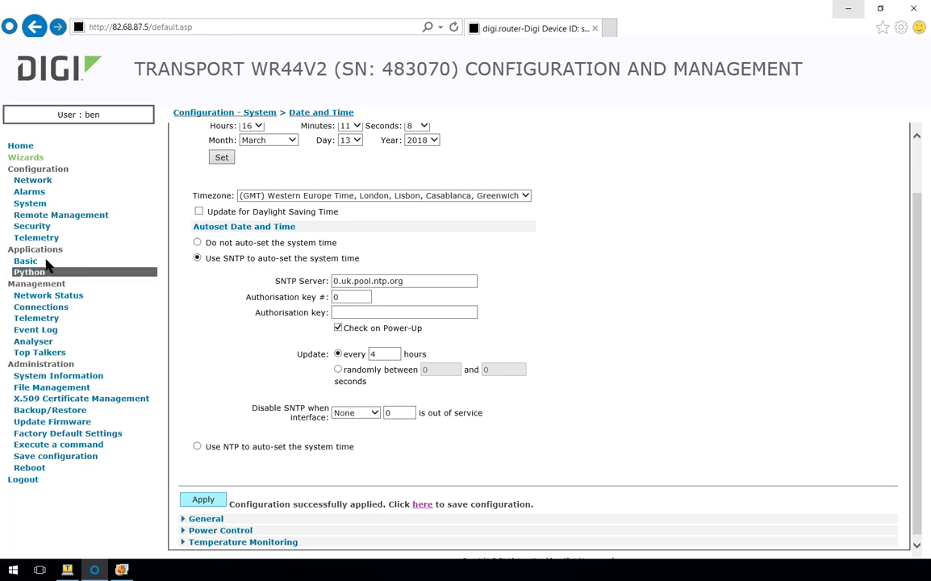
- Open the IKE Responder settings in the IPsec section of the VPN network configuration
left_click(33, 183)
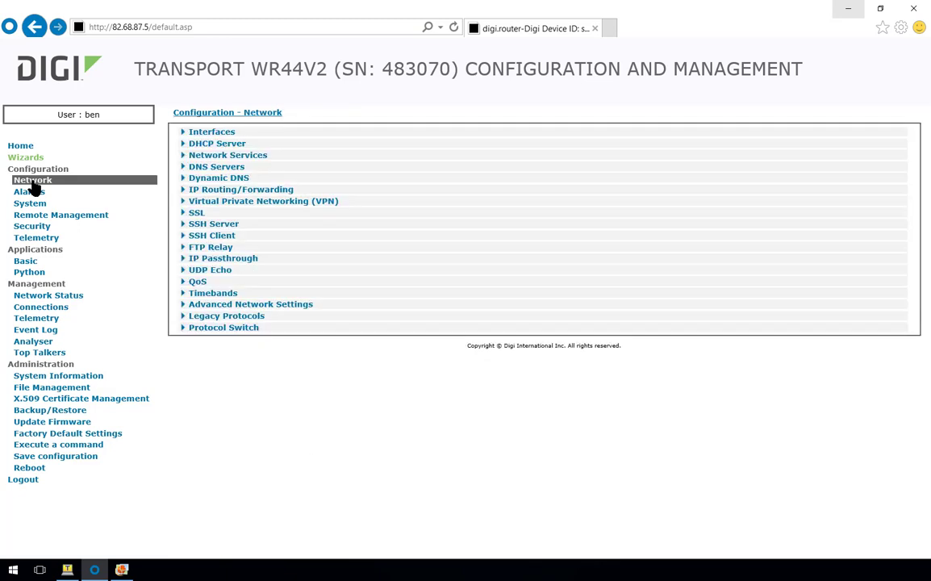
left_click(217, 203)
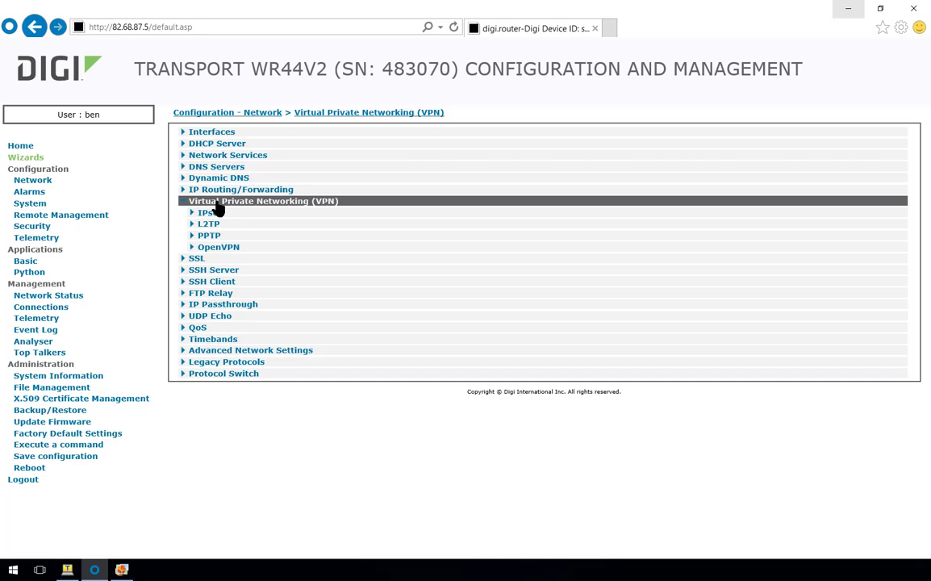
left_click(217, 215)
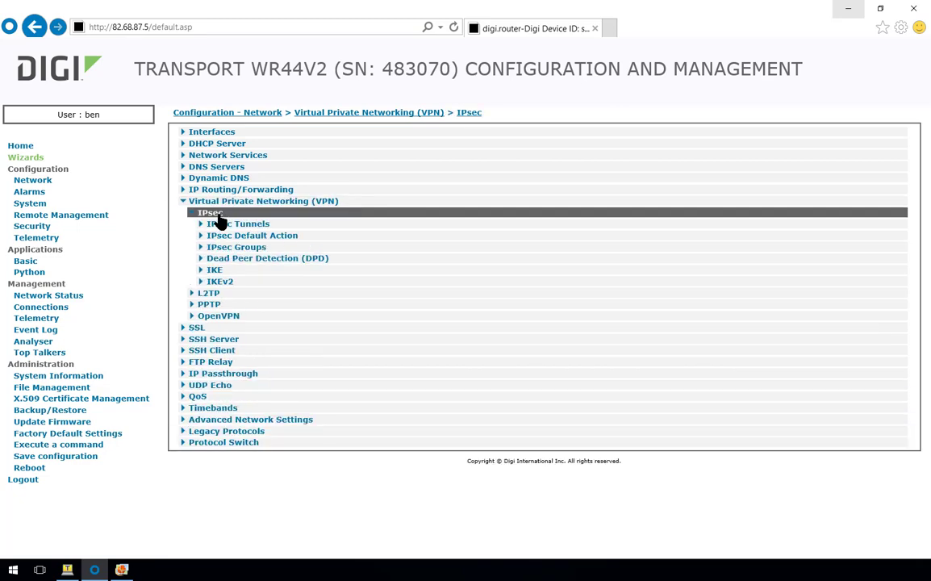
left_click(217, 270)
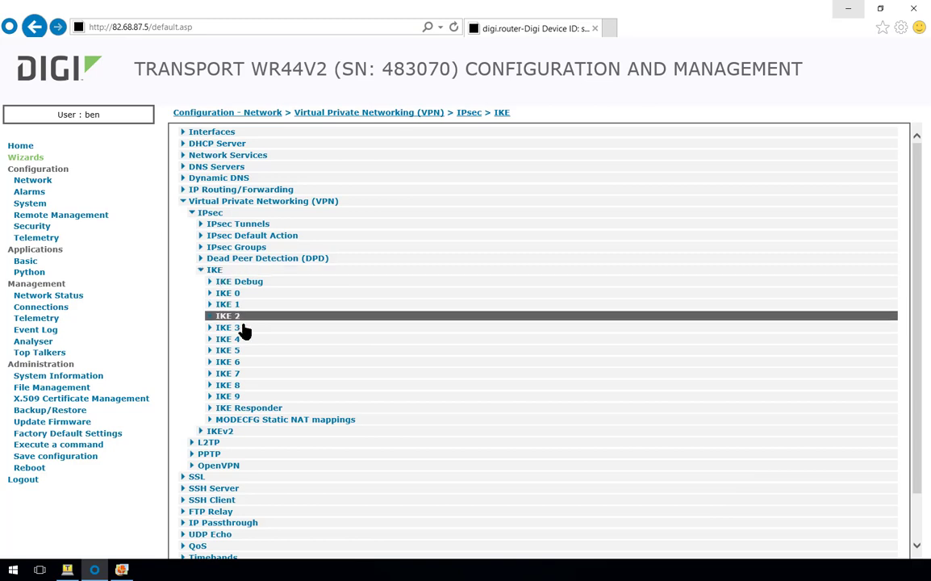
left_click(253, 410)
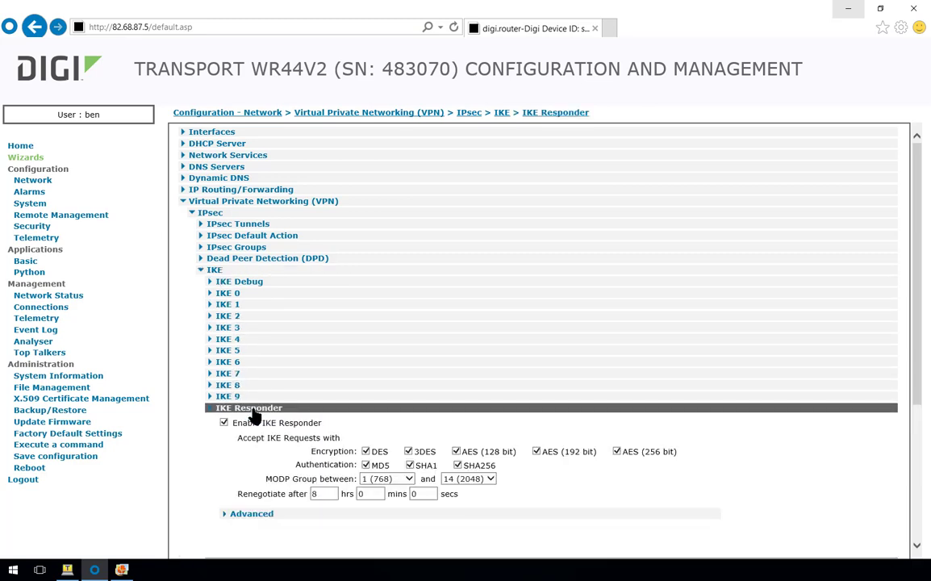
scroll(459, 382, "down", 3)
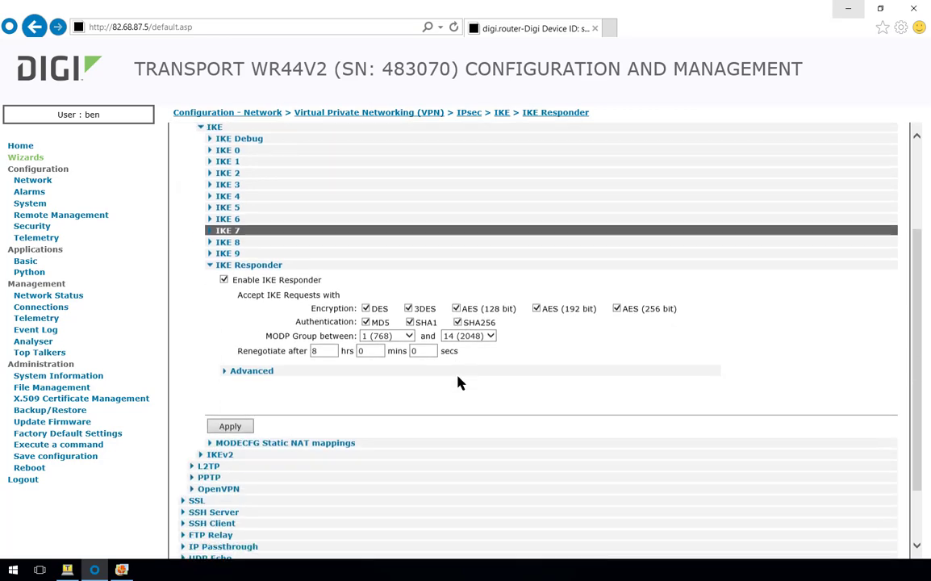
scroll(458, 383, "down", 1)
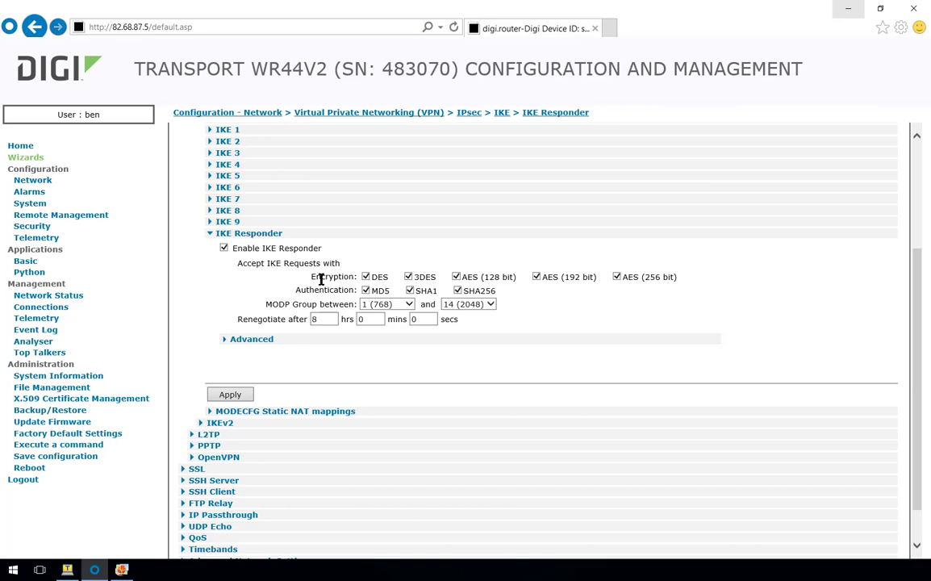
- Disable DES, 3DES, MD5 and SHA1 for the IKE Responder, set the minimum MODP group to 2 (1024), and apply
left_click(365, 277)
left_click(409, 277)
left_click(367, 292)
left_click(411, 291)
left_click(400, 306)
left_click(384, 314)
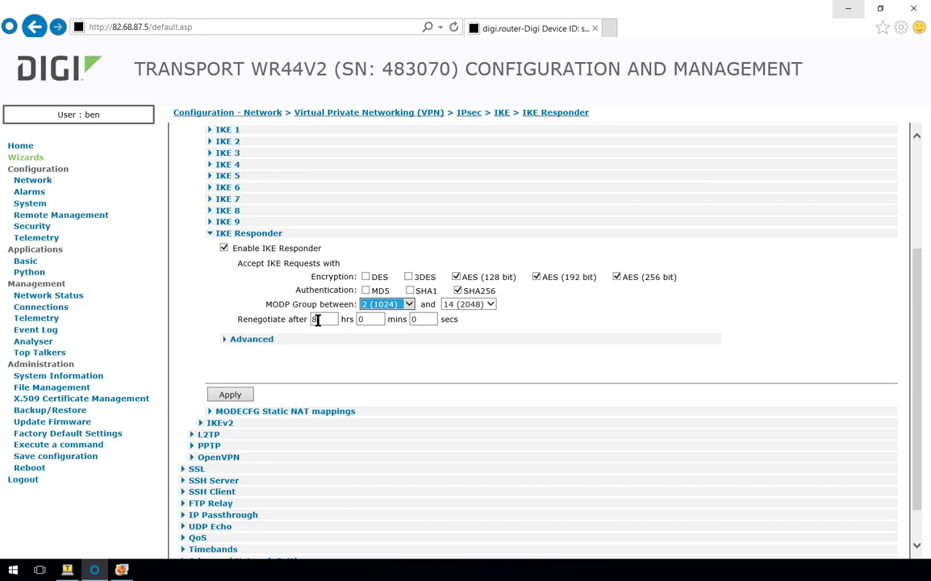
left_click(232, 395)
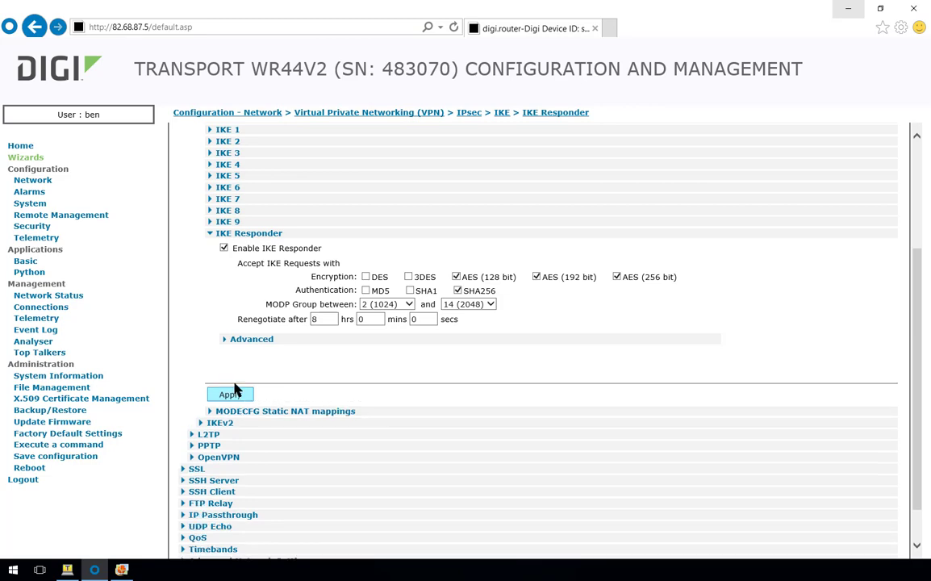
- Open the IPsec 0 tunnel, describe it as "VPN with UK WR31 1" and set the remote unit's address to *
scroll(249, 293, "up", 2)
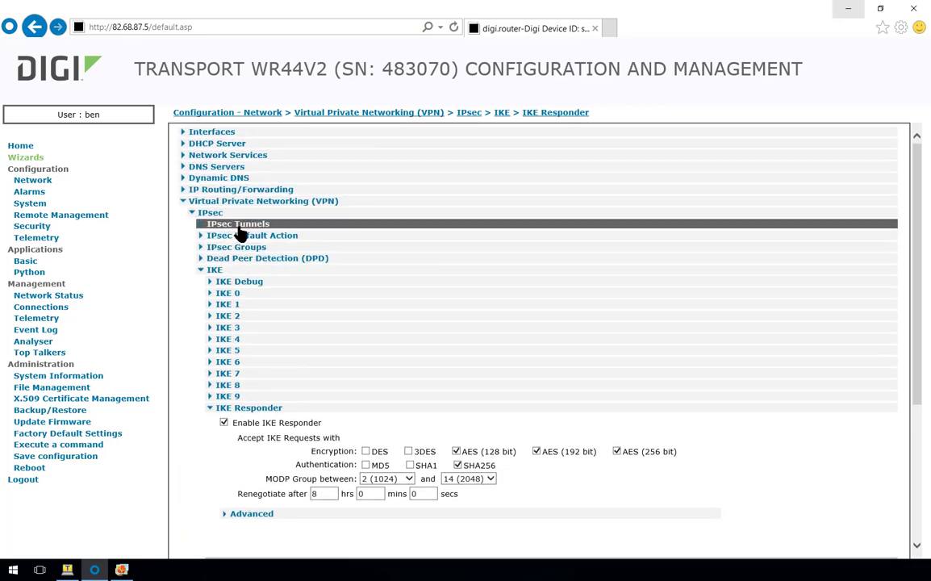
left_click(240, 226)
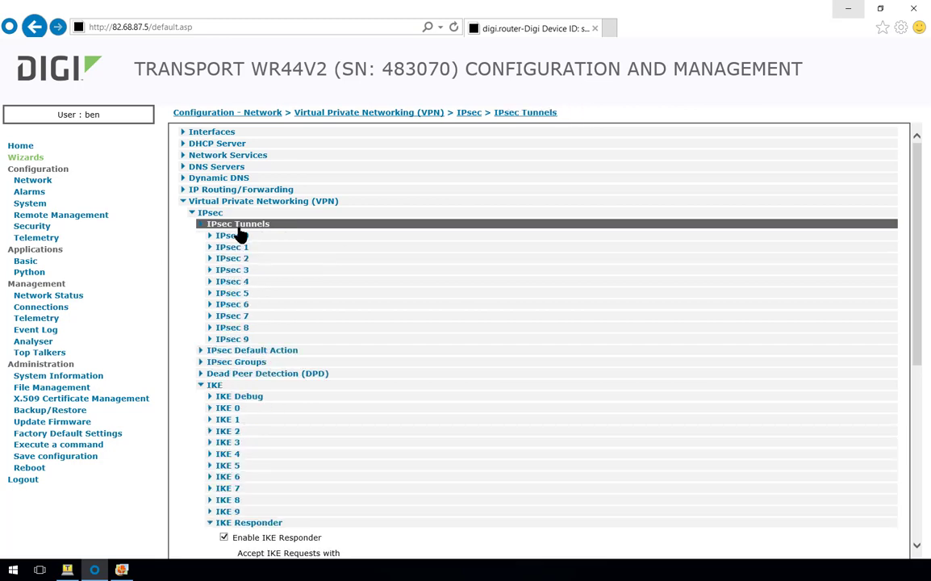
left_click(240, 238)
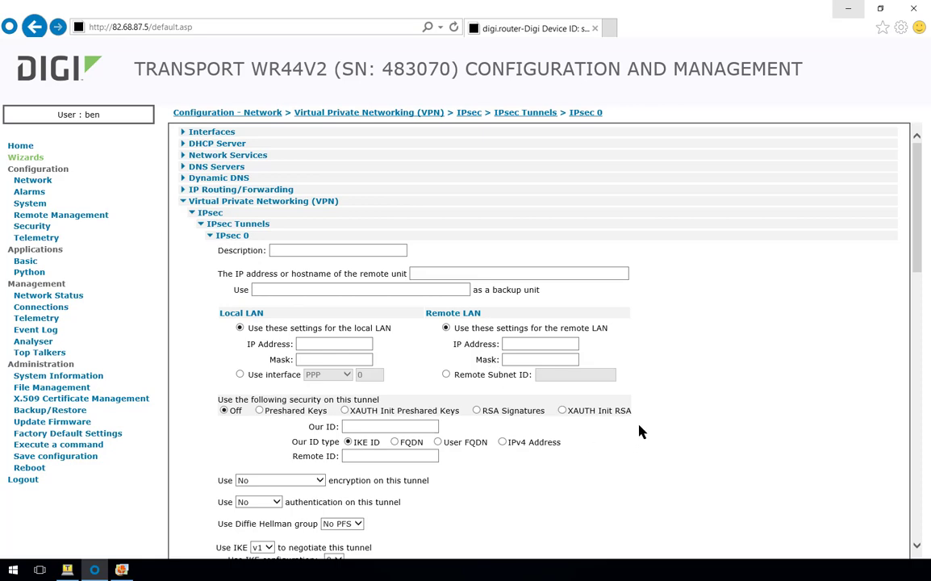
left_click(289, 252)
type("VPN with UK WR31 1")
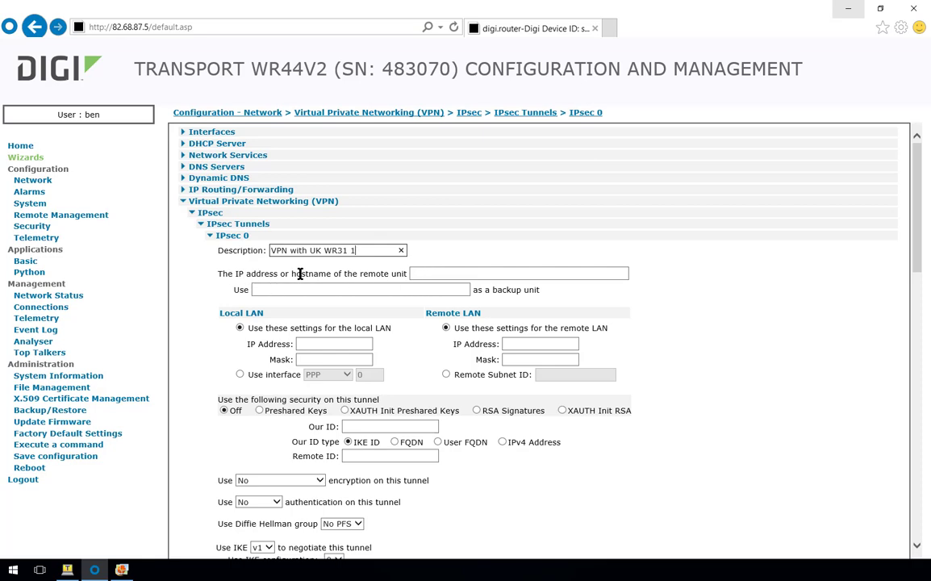
left_click(426, 273)
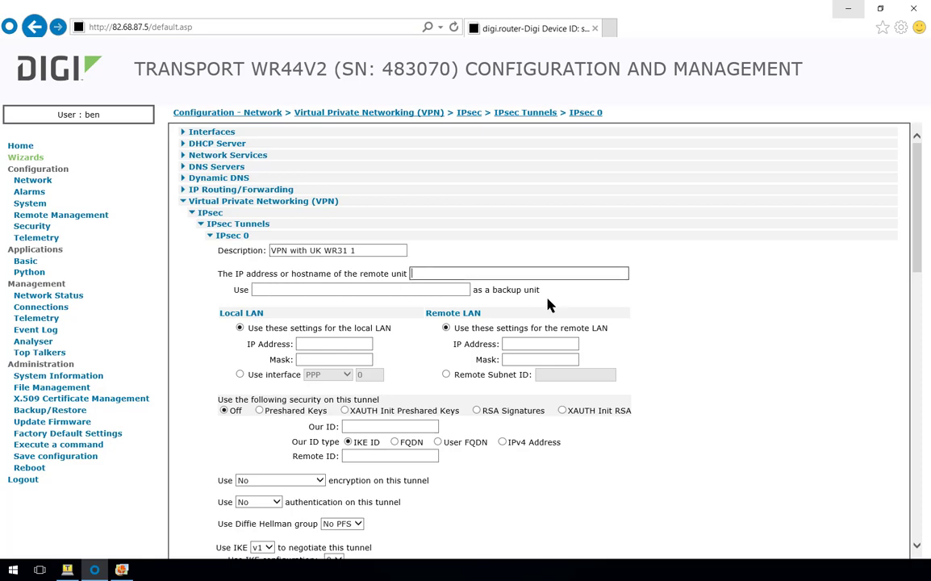
type("*")
- Following the lab diagram in Photo Gallery, set the tunnel's local LAN to 192.168.100.0 and remote LAN to 192.168.101.0, both with mask 255.255.255.0
left_click(121, 569)
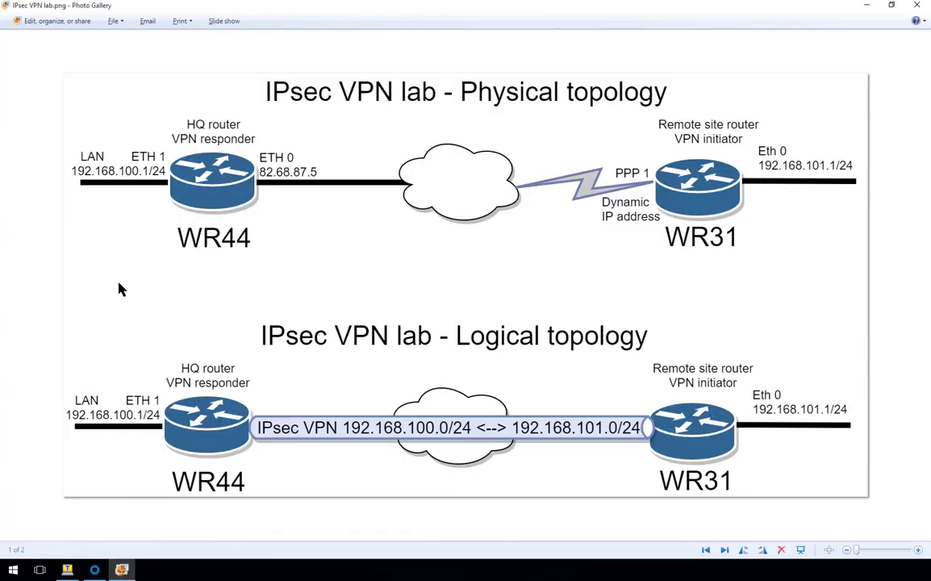
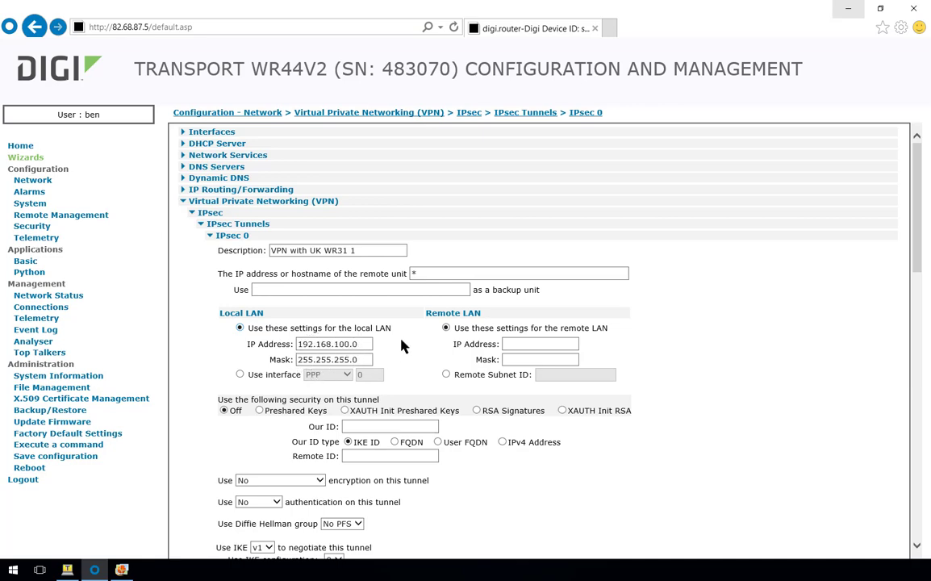
left_click(533, 344)
type("192.168.101.0")
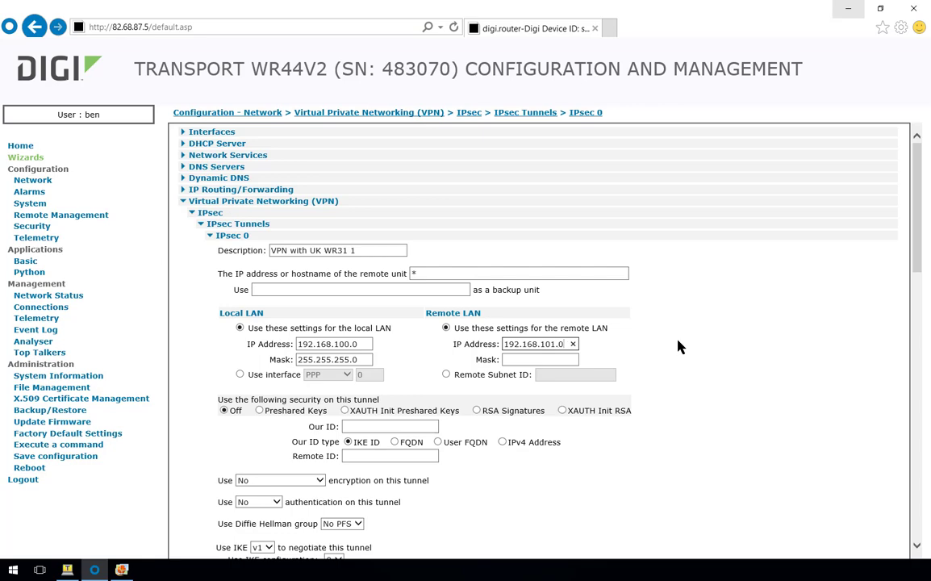
key("Tab")
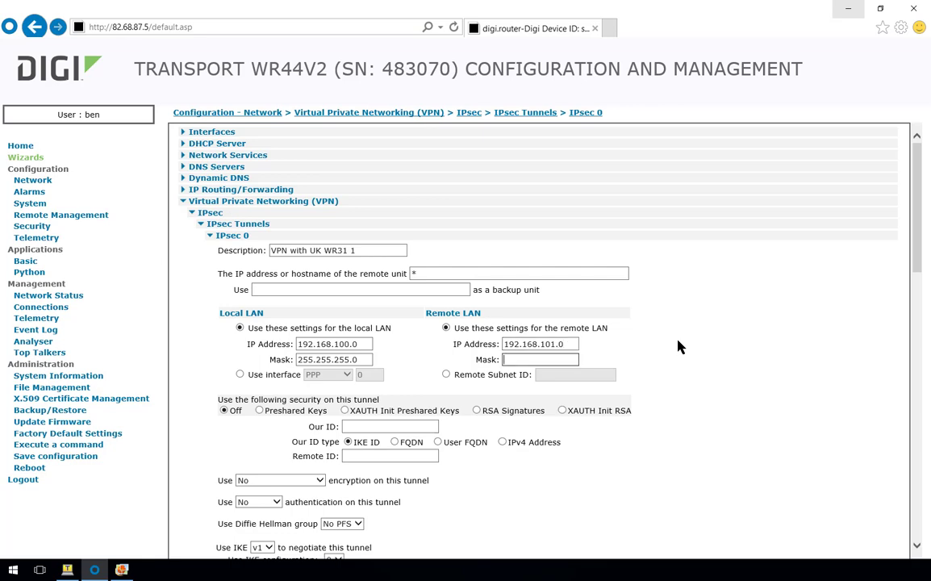
type("255.255.255.0")
- Choose Preshared Keys as the security for the IPsec 0 tunnel and start editing its own ID
left_click(260, 411)
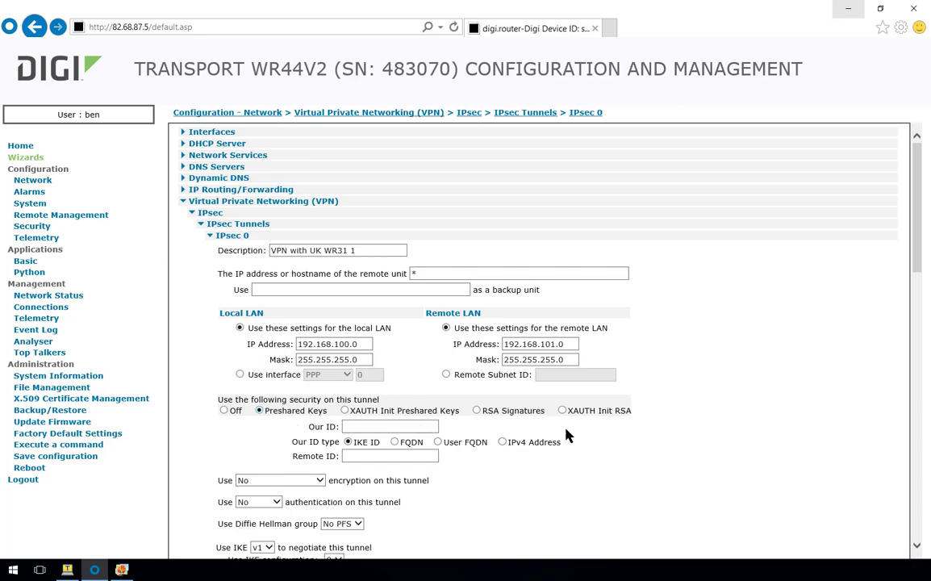
scroll(565, 436, "down", 1)
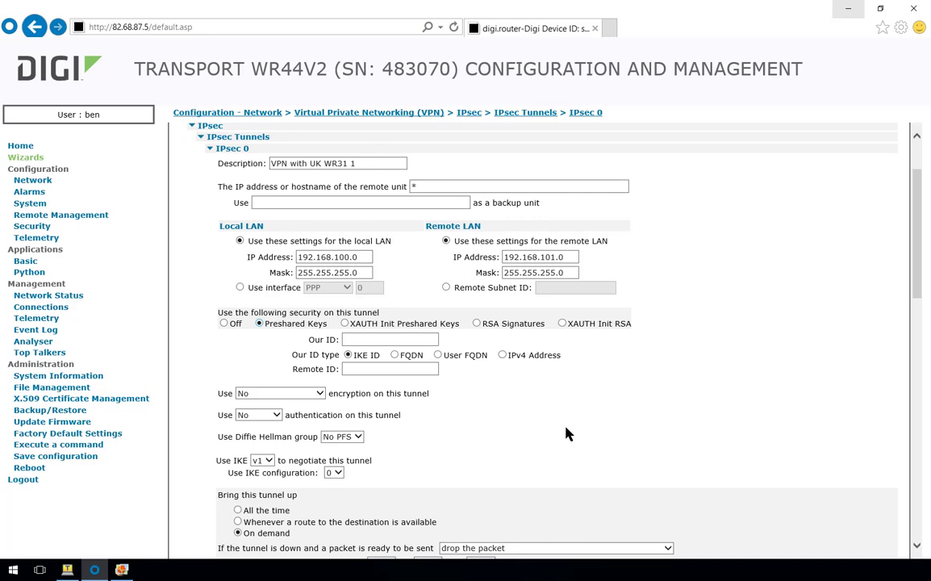
left_click(371, 338)
type("wr44-hq")
key("BackSpace")
key("BackSpace")
key("BackSpace")
key("BackSpace")
key("BackSpace")
key("BackSpace")
key("BackSpace")
- Set the tunnel's Our ID to 82.68.87.5 and its Remote ID to WR31-UK1
type("82.68.87.5")
left_click(373, 369)
double_click(380, 339)
left_click(433, 345)
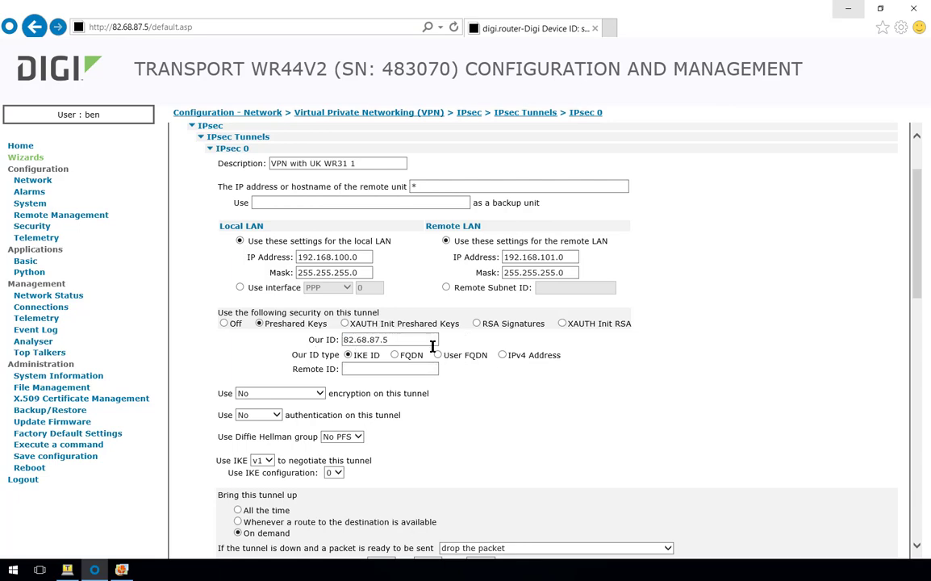
left_click(358, 369)
type("WR31-UK")
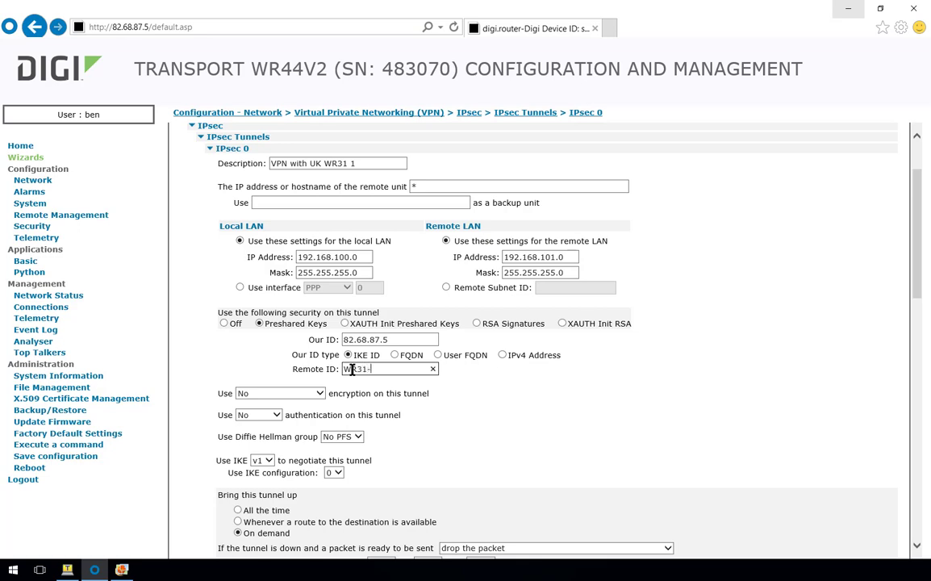
type("1")
- Set the IPsec 0 tunnel's encryption to AES (256 bit keys), authentication to SHA256 and Diffie Hellman group to 5
left_click(290, 393)
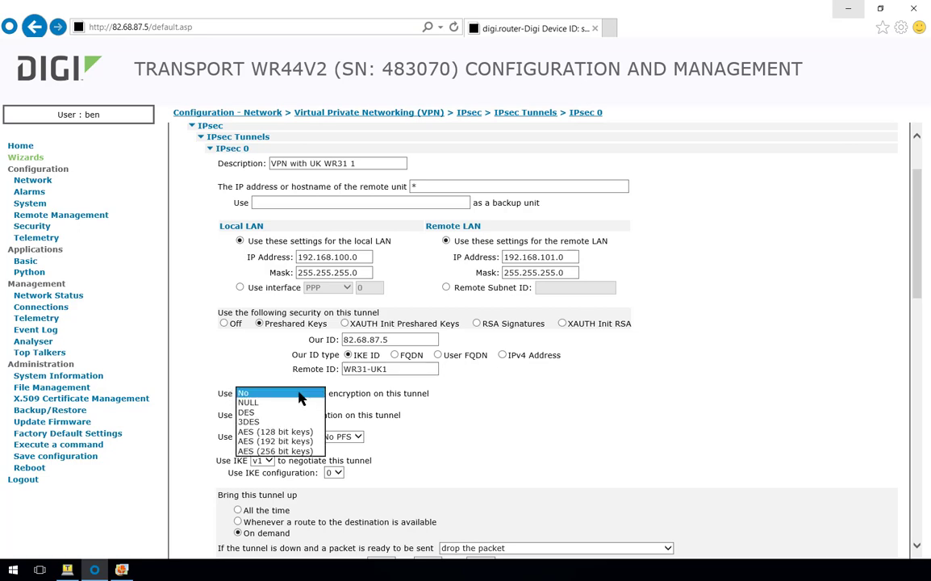
left_click(285, 452)
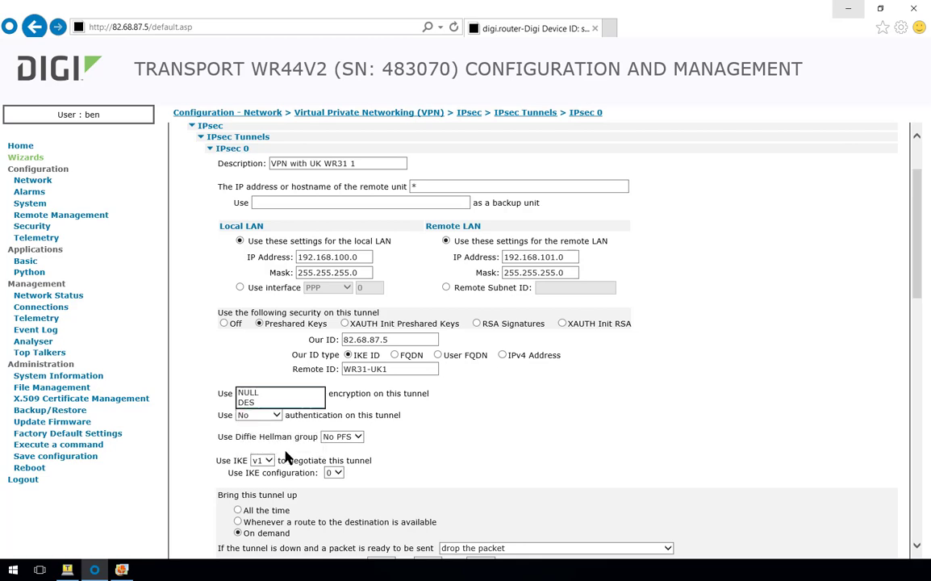
left_click(260, 416)
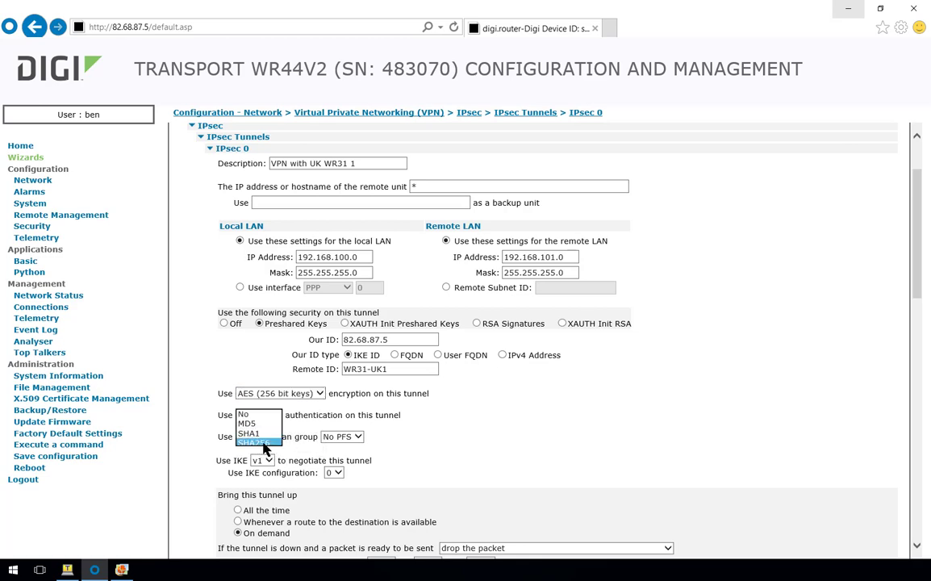
left_click(263, 444)
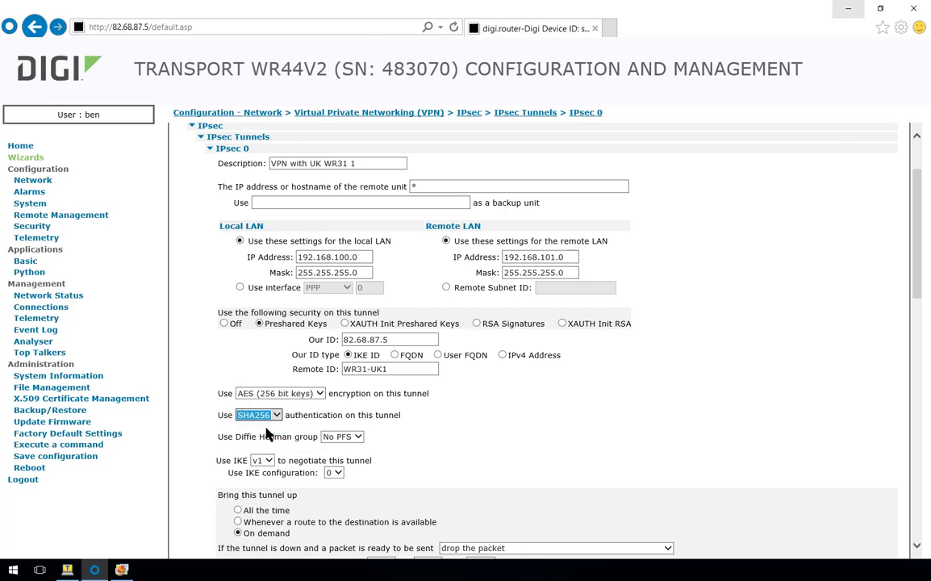
left_click(347, 436)
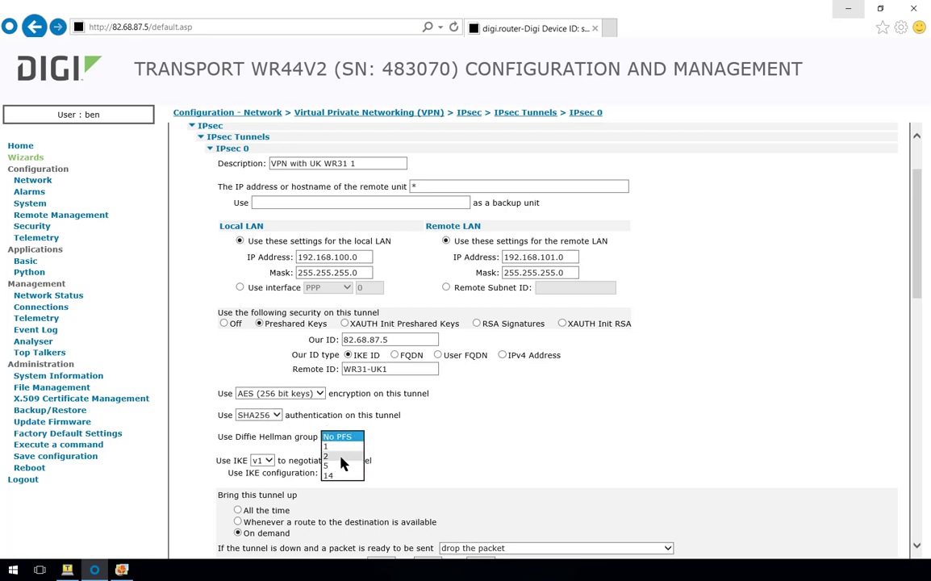
left_click(339, 466)
left_click(418, 442)
- Set the IPsec 0 tunnel to renew after 4 hours and apply the tunnel configuration
scroll(418, 443, "down", 1)
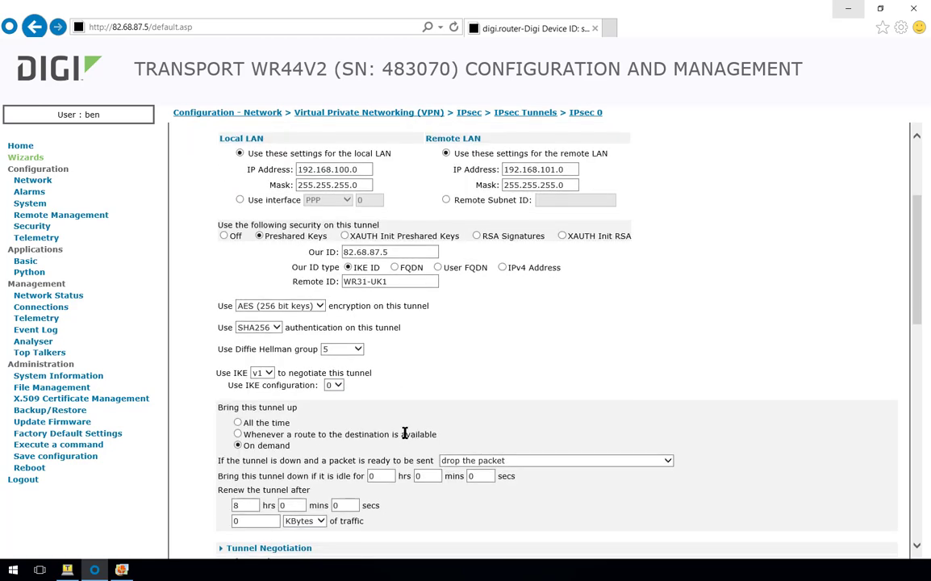
scroll(404, 428, "down", 1)
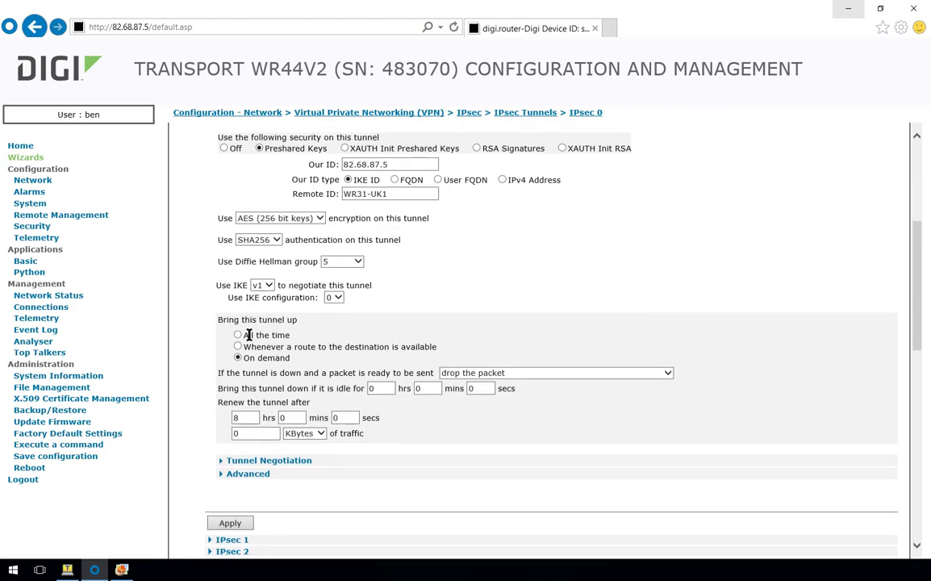
left_click_drag(243, 335, 324, 334)
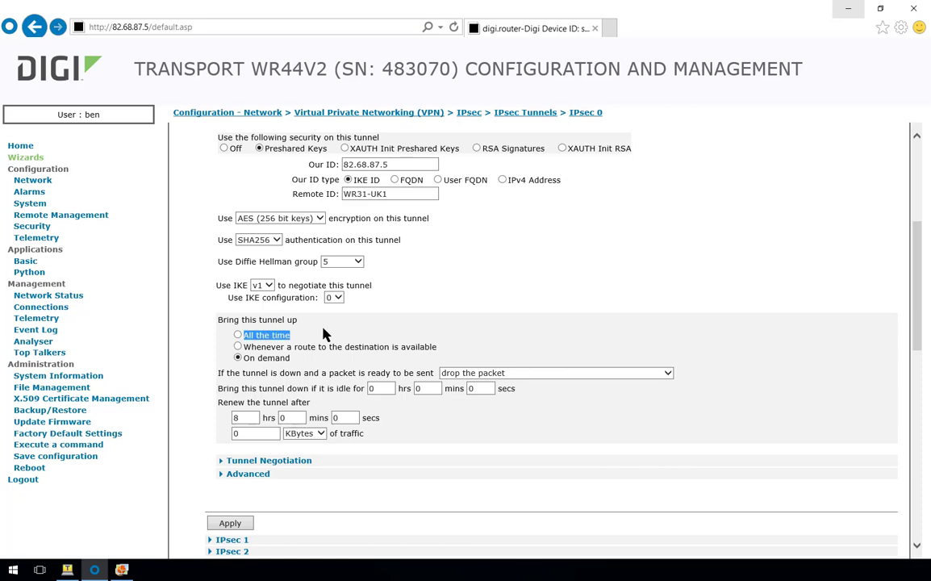
left_click(325, 335)
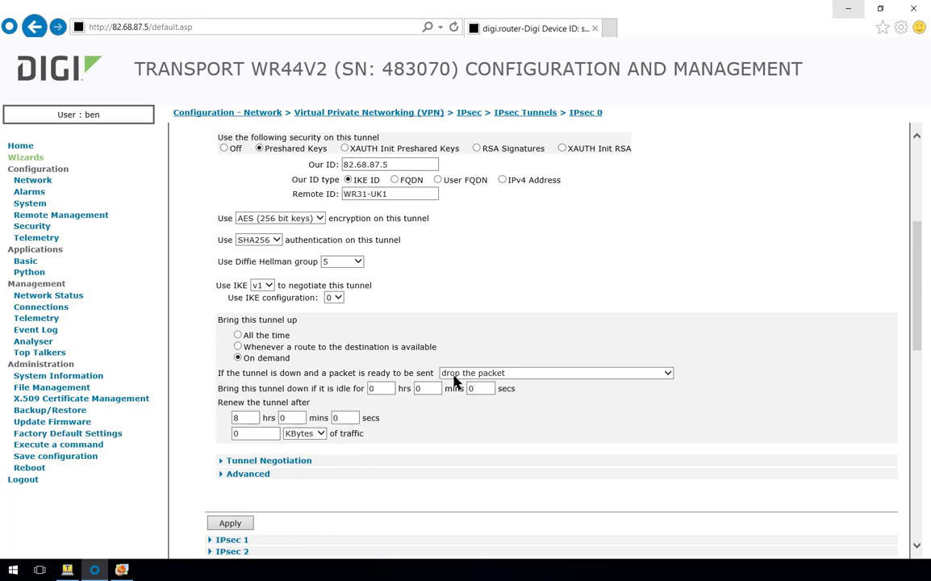
left_click_drag(247, 418, 177, 417)
type("4")
left_click(231, 523)
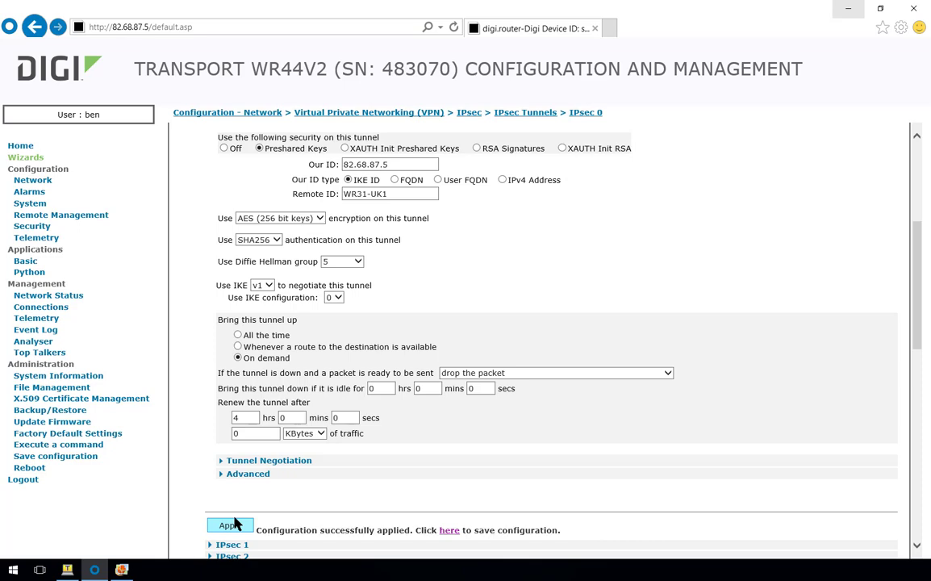
left_click(235, 524)
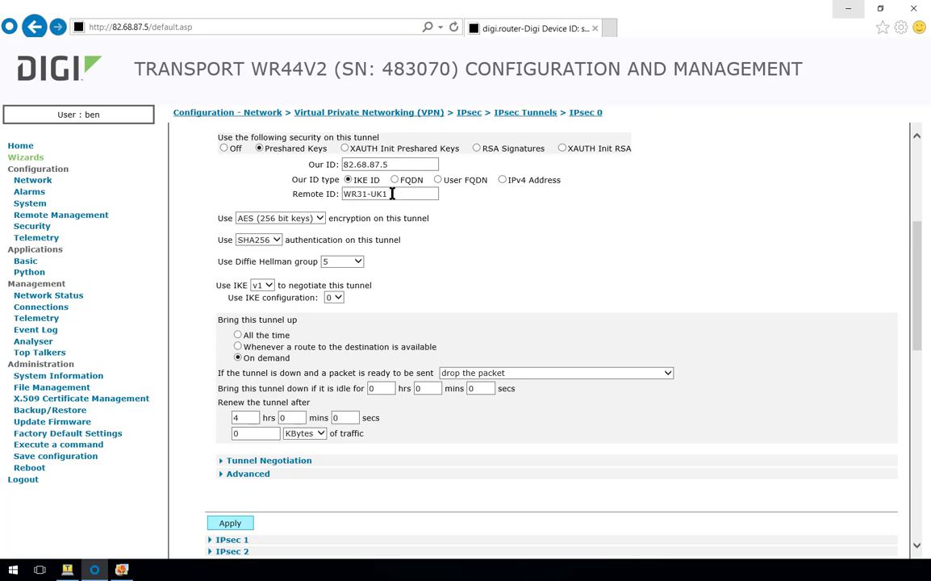
- Copy the tunnel's Remote ID WR31-UK1 and enter the same ID as the username of User 10 in the security settings
left_click_drag(392, 193, 340, 196)
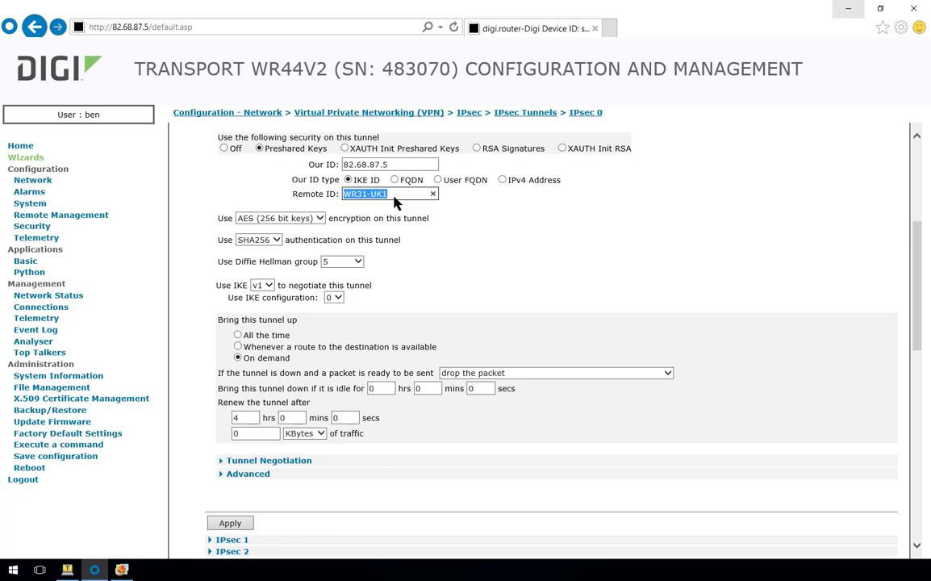
right_click(368, 202)
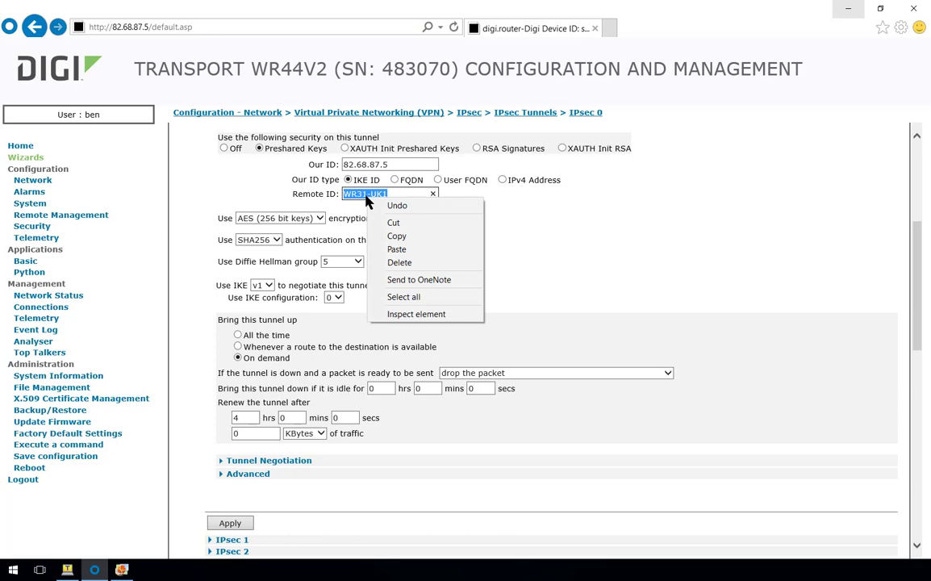
left_click(404, 237)
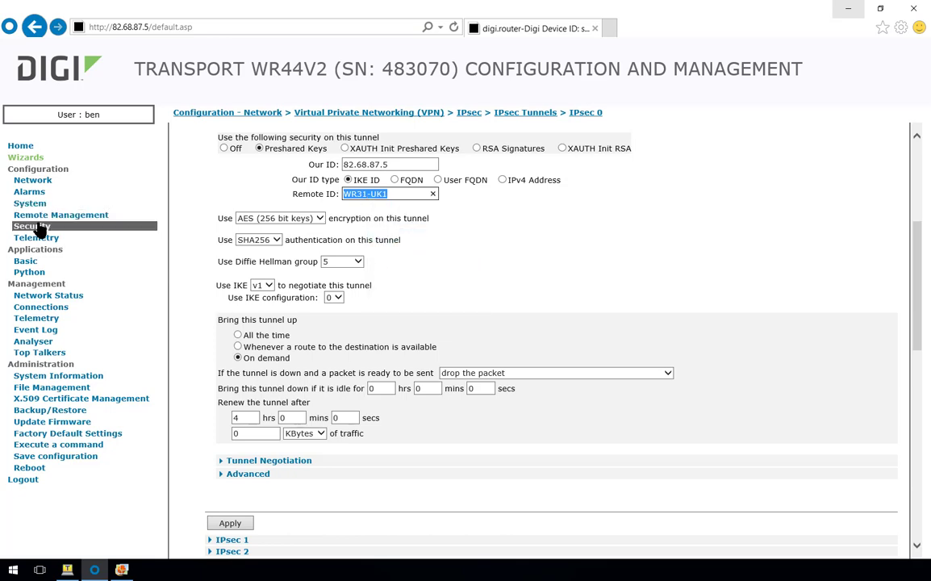
left_click(32, 227)
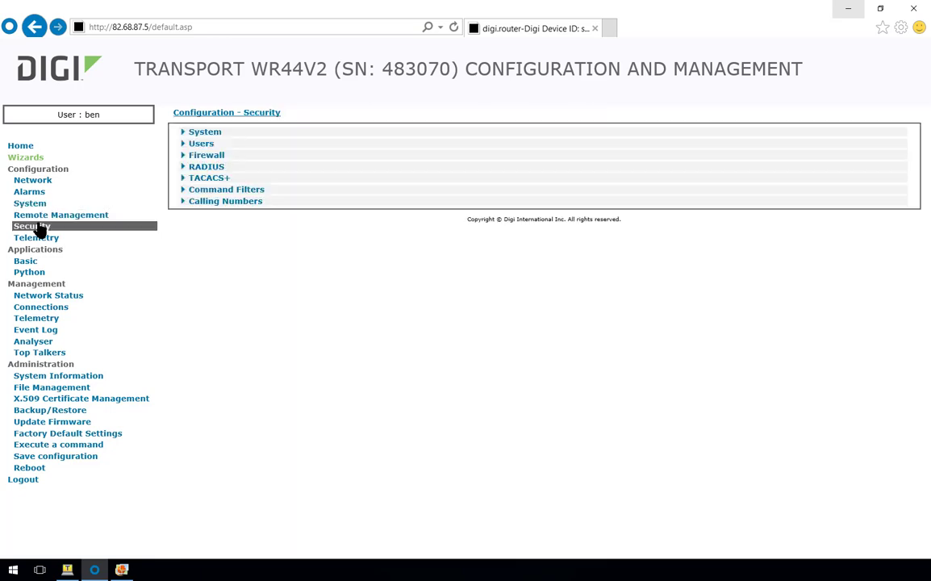
left_click(201, 144)
left_click(219, 166)
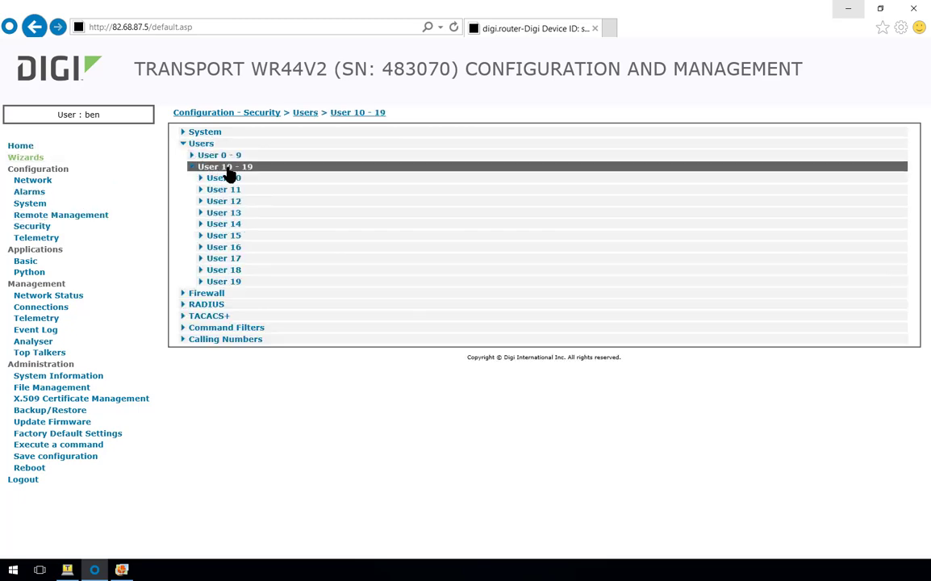
left_click(235, 179)
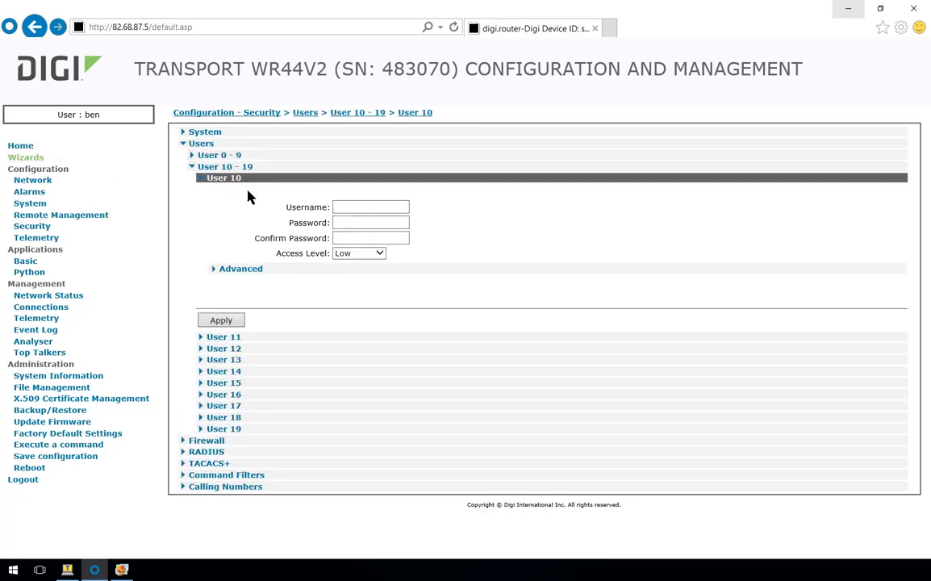
left_click(359, 207)
type("WR31_UK1")
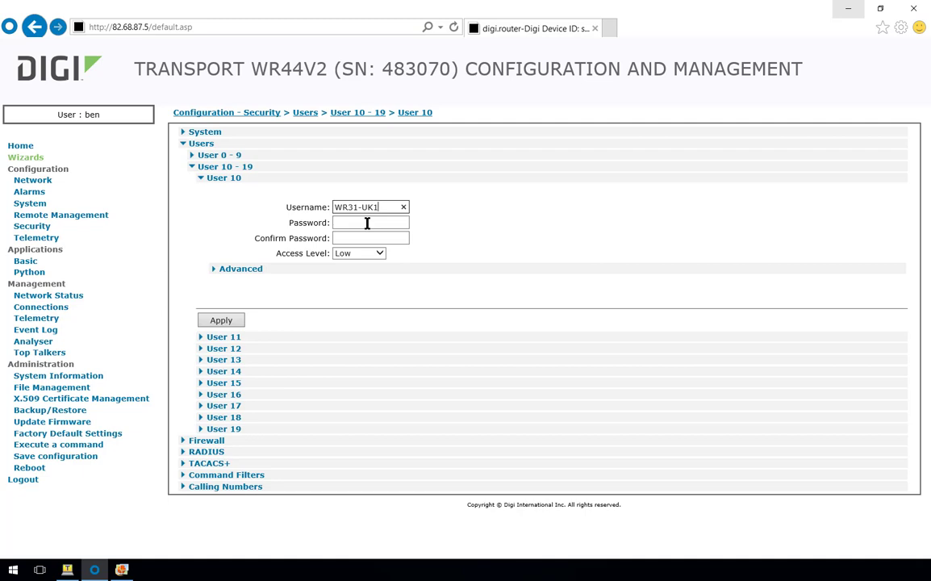
- Check the list of Users 0 - 9, then set User 10's access level to None
left_click(218, 159)
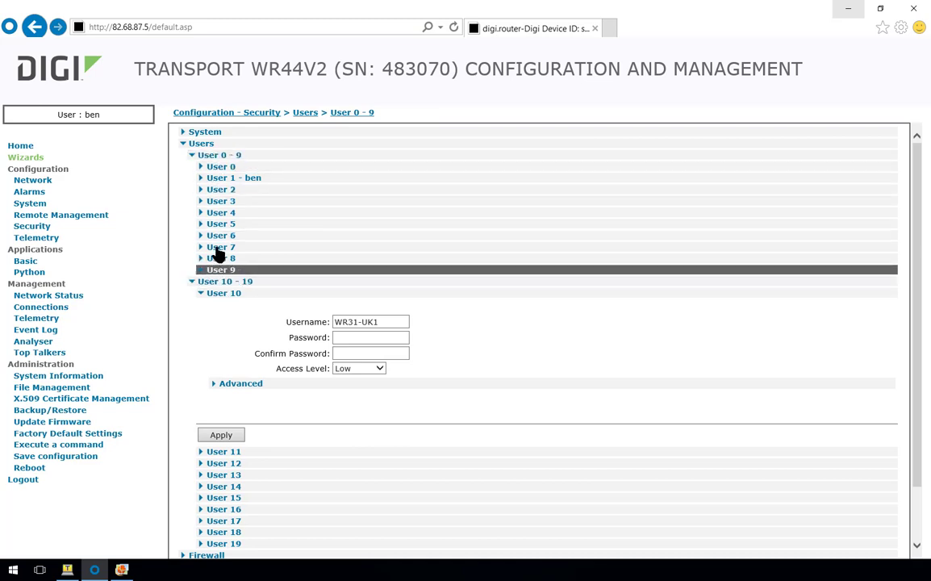
left_click(203, 159)
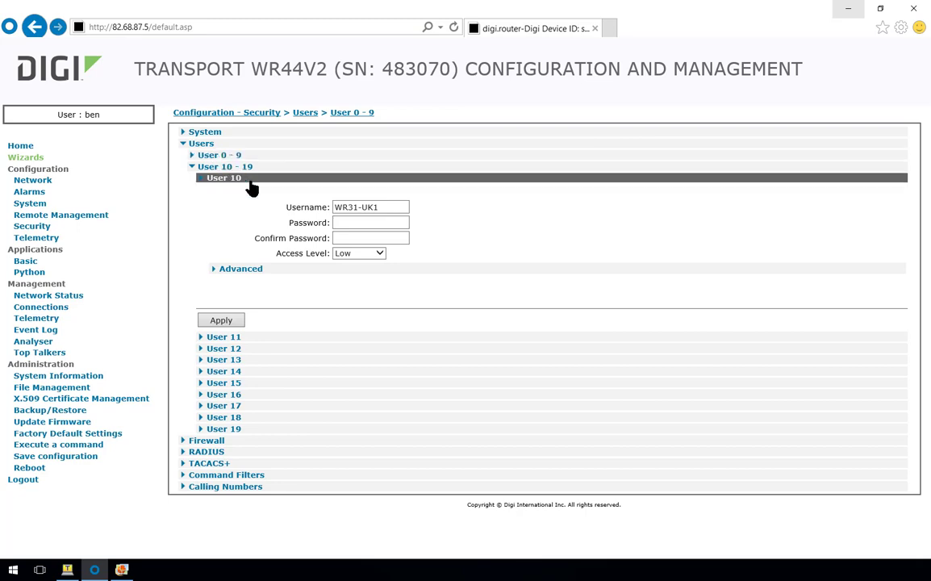
left_click(346, 255)
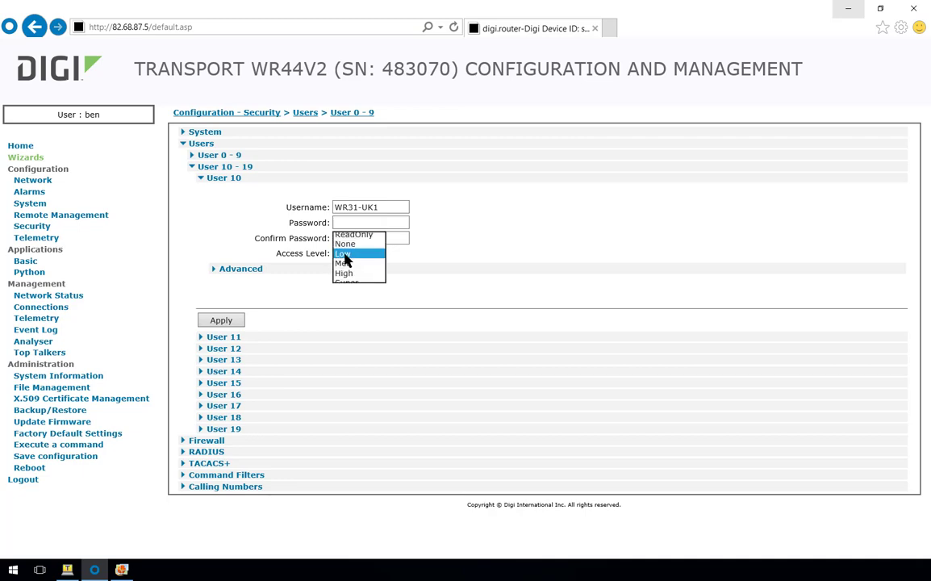
left_click(353, 244)
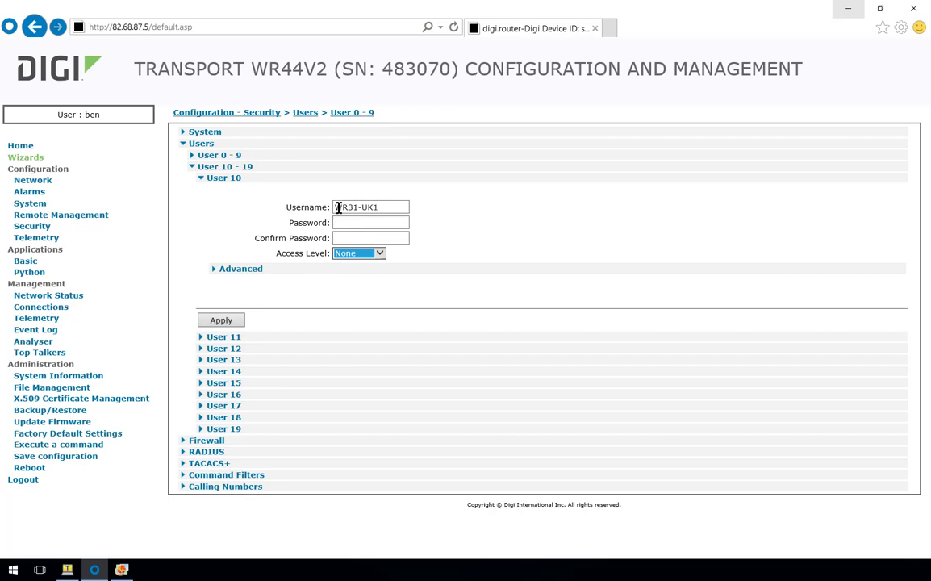
- Paste the preshared key as User 10's password and its confirmation, and apply the user settings
left_click_drag(382, 207, 331, 208)
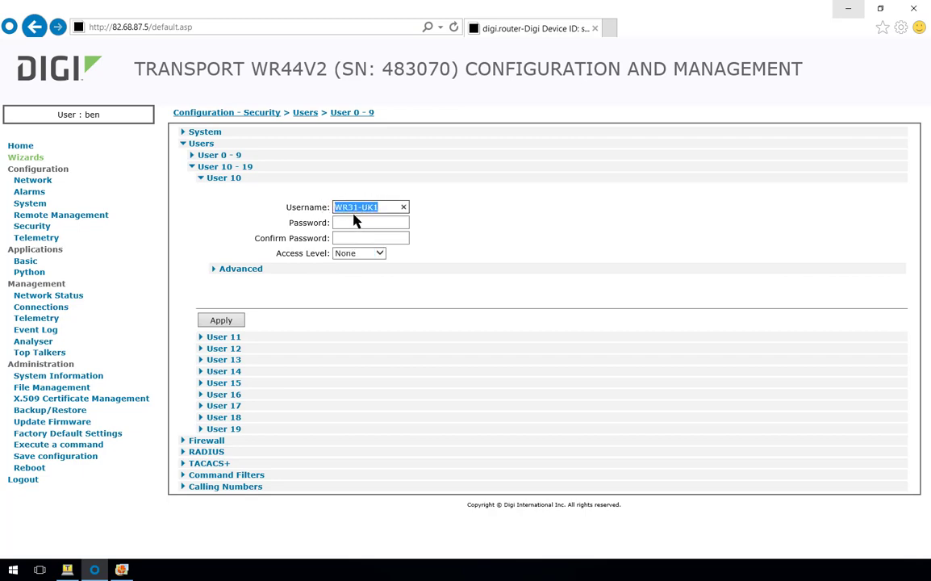
left_click(360, 222)
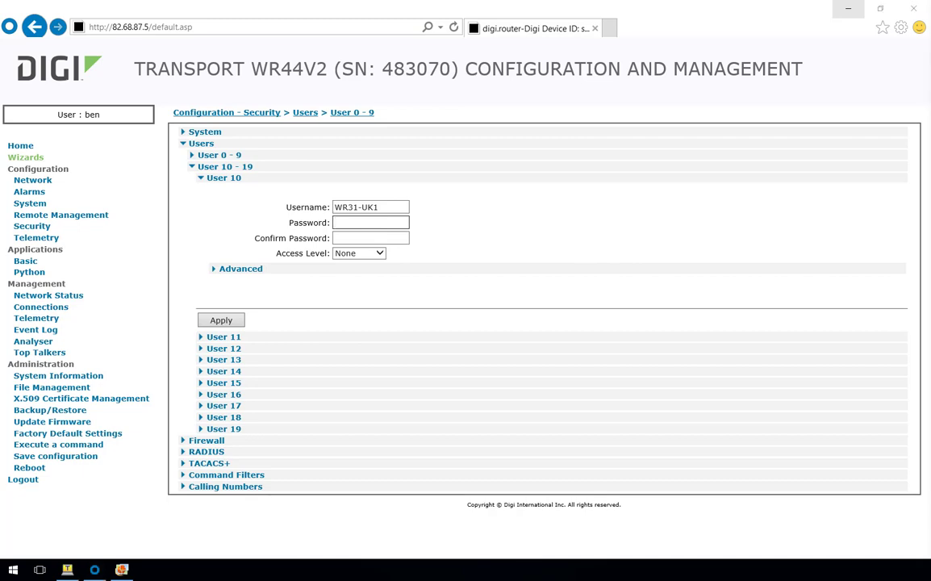
left_click(346, 225)
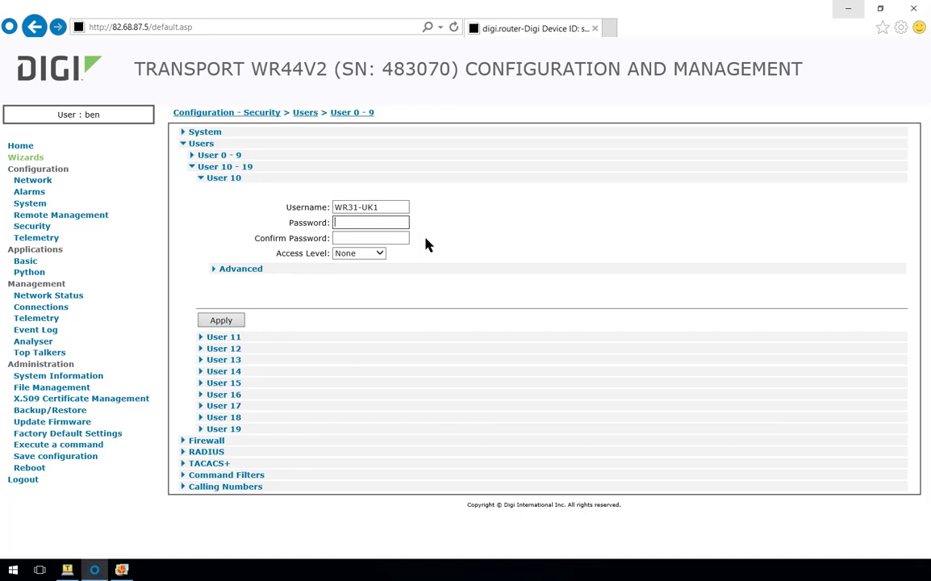
key("ctrl+v")
left_click(353, 239)
key("ctrl+v")
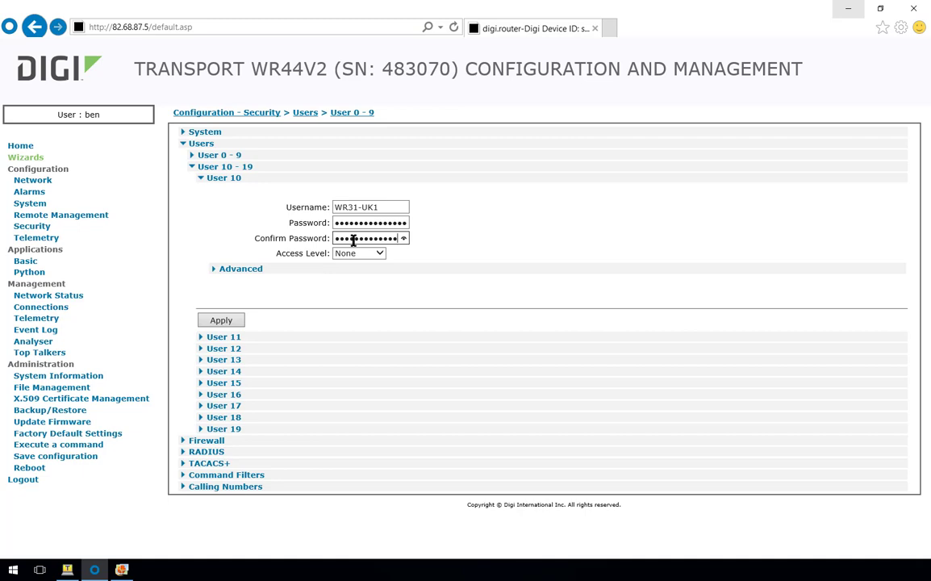
left_click(222, 321)
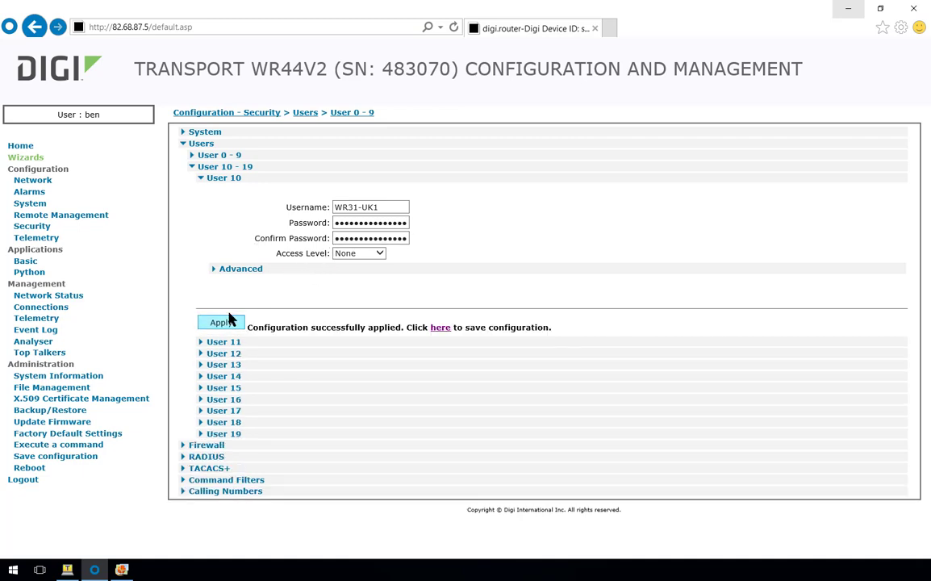
- Review User 10's advanced options and reapply the user configuration
left_click(213, 272)
left_click(216, 281)
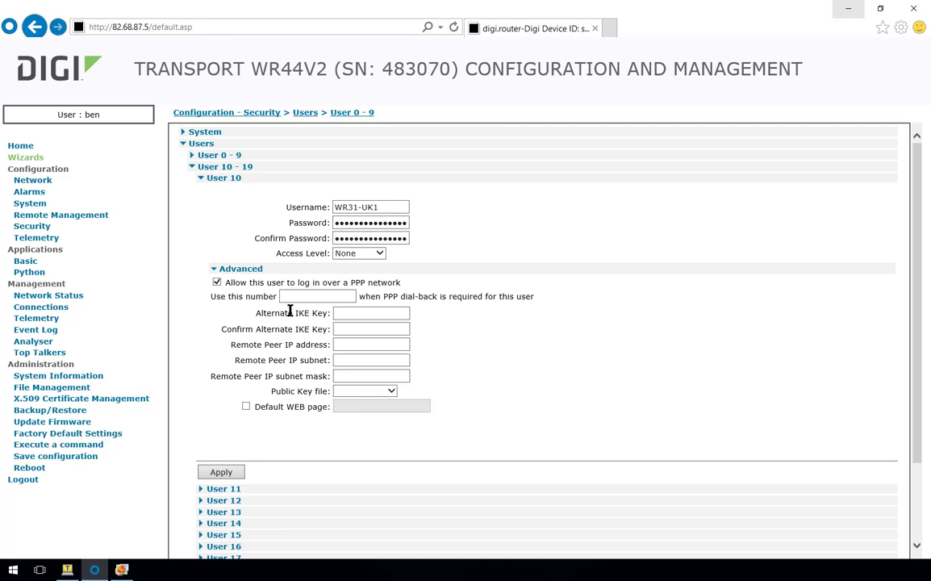
left_click(238, 270)
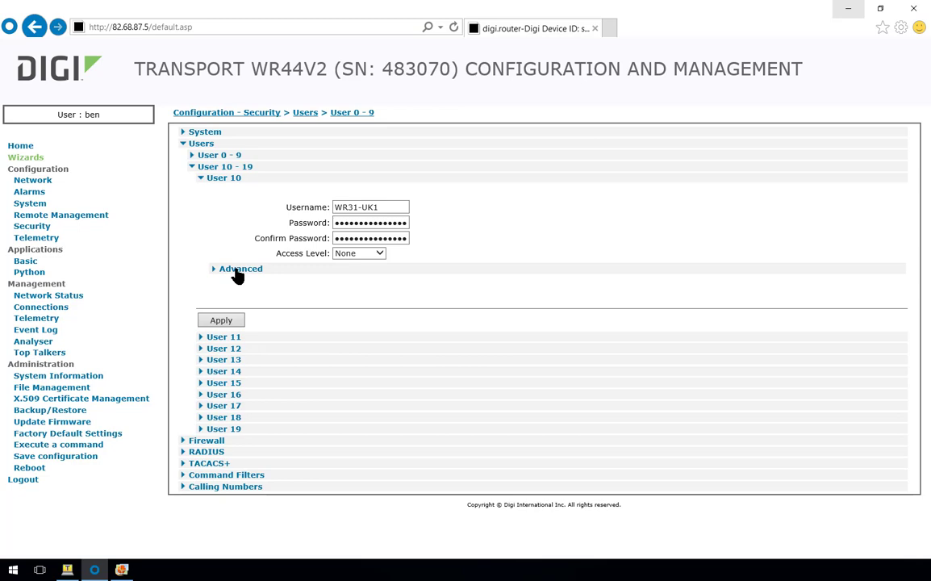
left_click(224, 323)
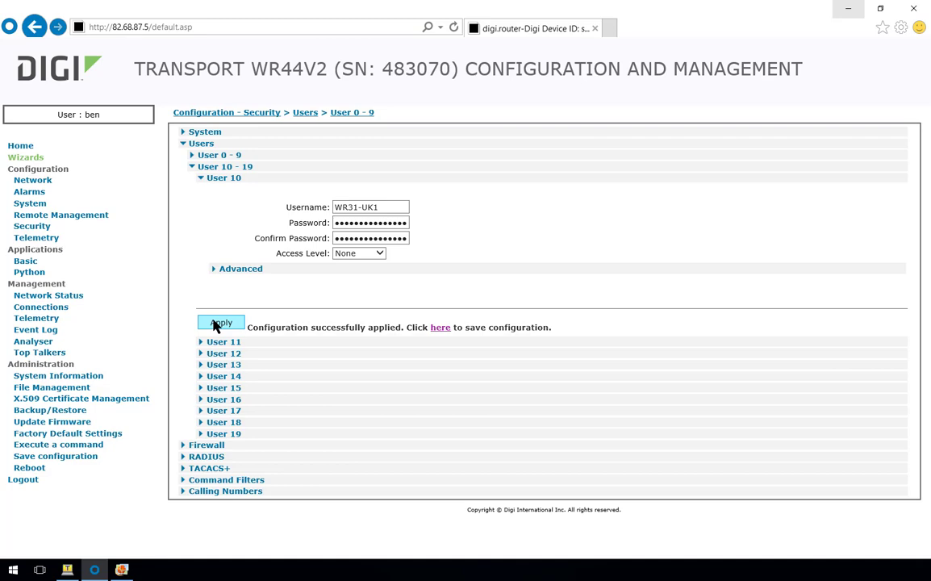
- Enable IPsec in the advanced settings of the ETH 0 WAN interface and apply the interface configuration
left_click(33, 183)
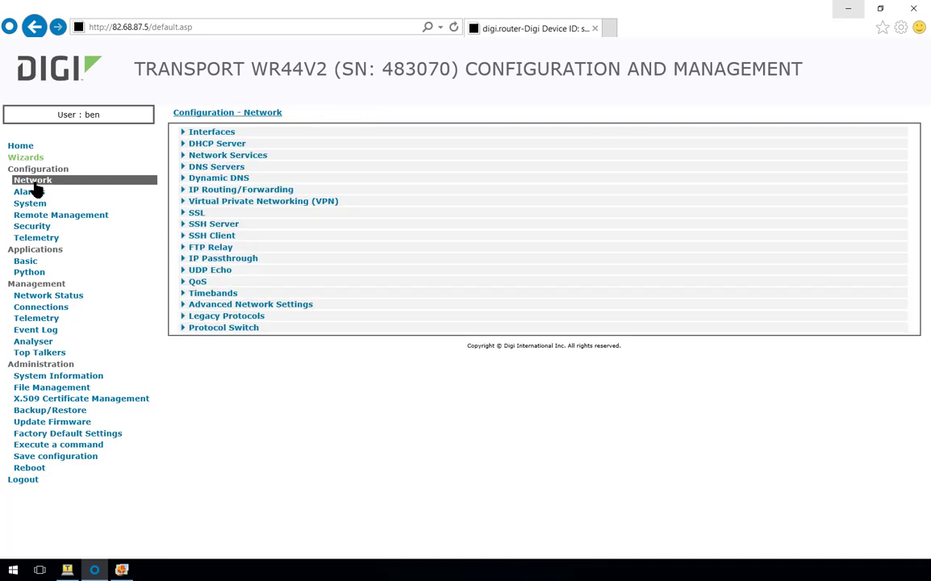
left_click(218, 132)
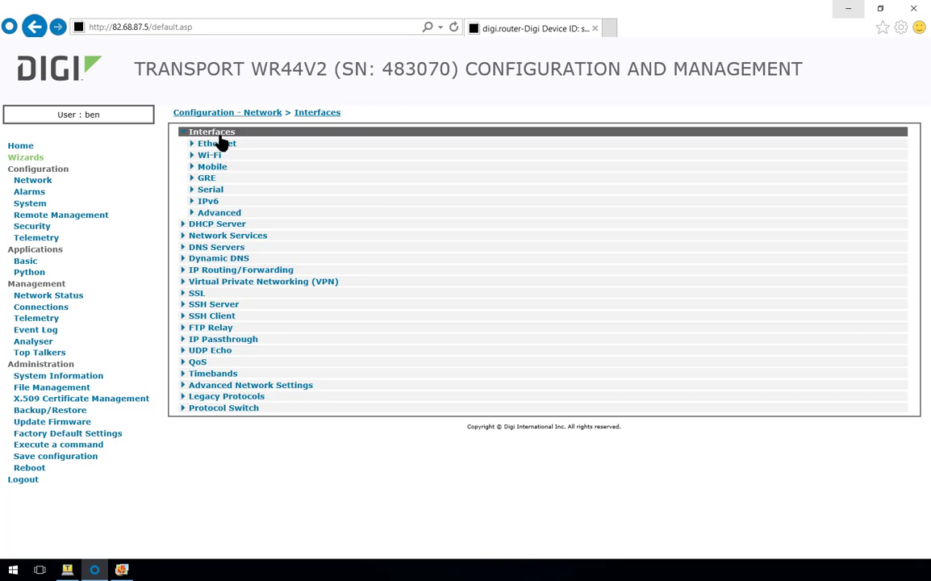
left_click(220, 144)
left_click(231, 156)
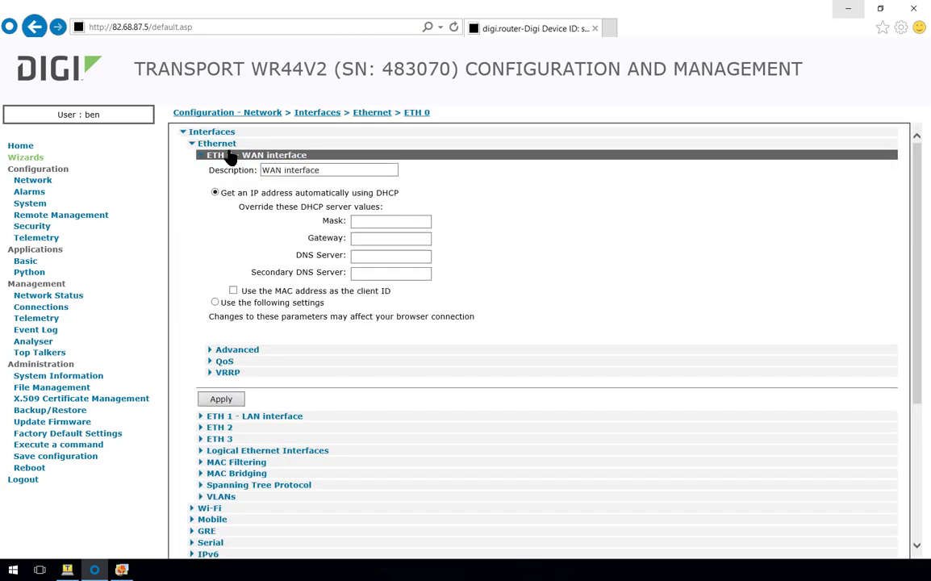
left_click(242, 352)
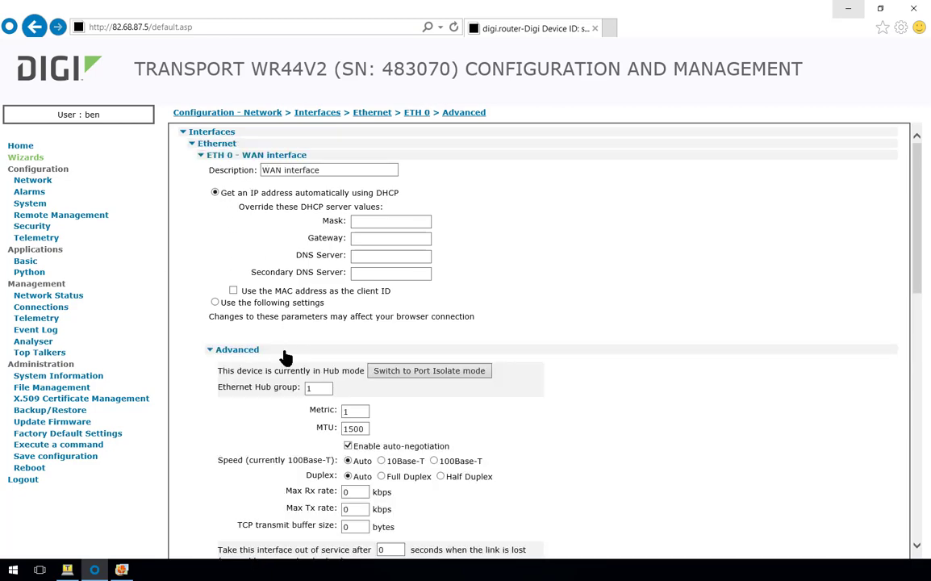
scroll(285, 395, "down", 5)
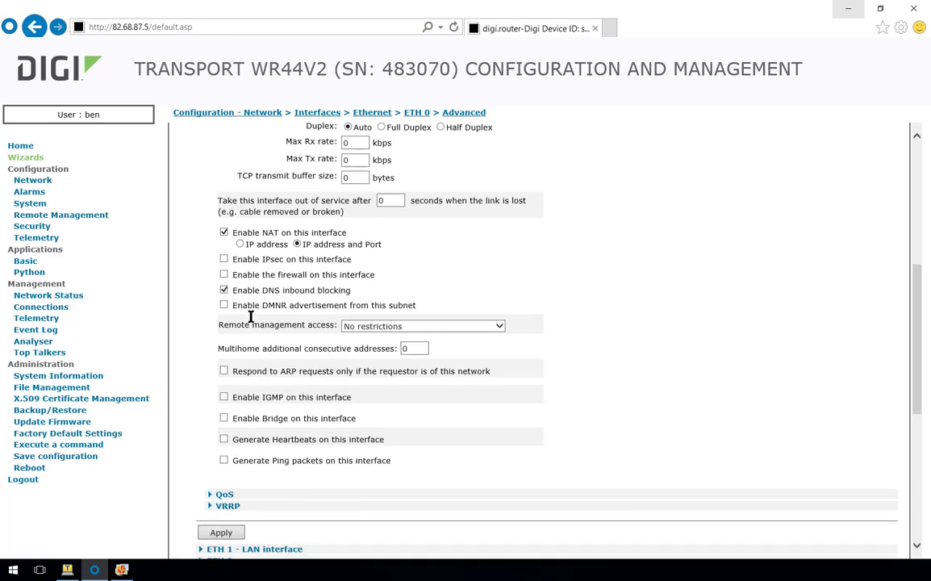
left_click(223, 260)
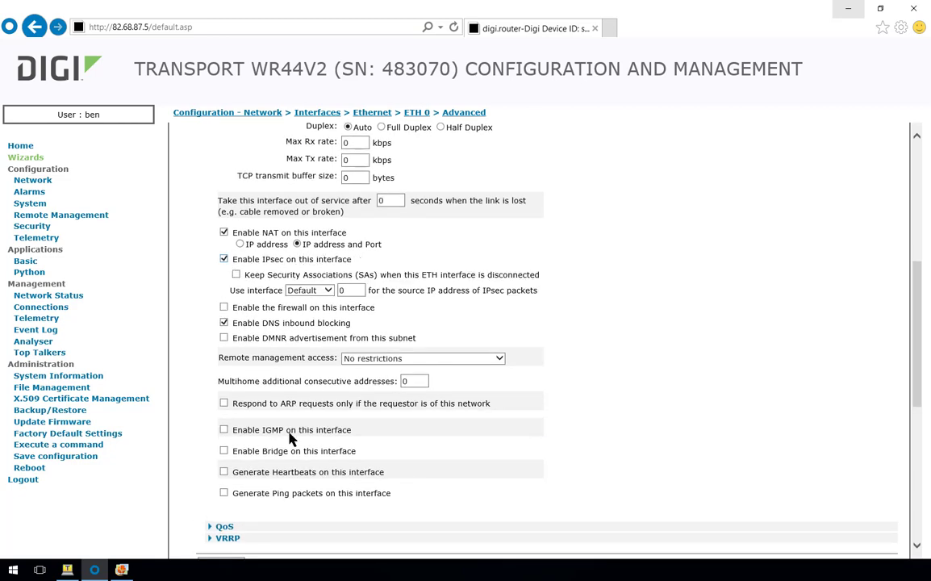
scroll(242, 464, "down", 1)
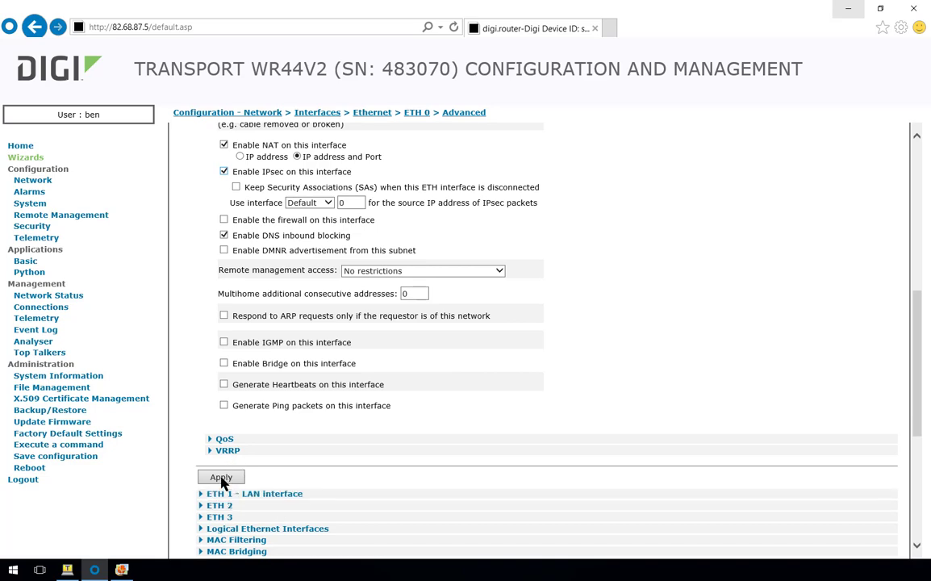
left_click(222, 478)
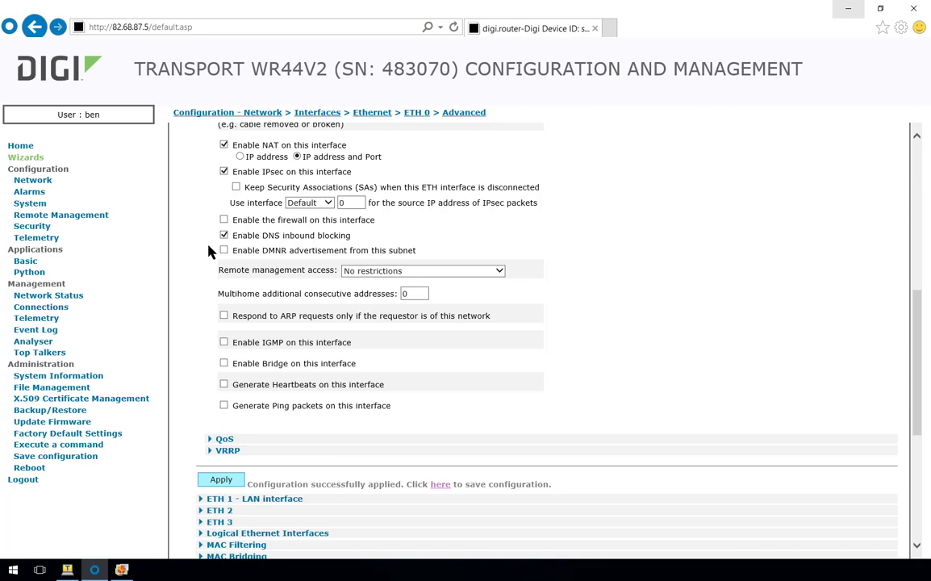
- Review the default firewall rules for outbound traffic, incoming IPSEC, SSH, SFTP and HTTPS, and the final block rule
left_click(30, 228)
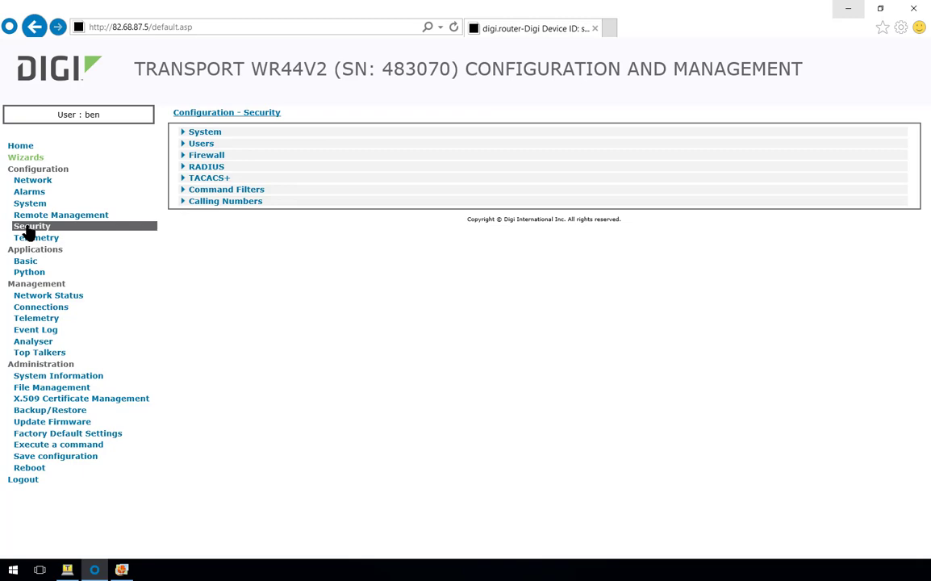
left_click(207, 156)
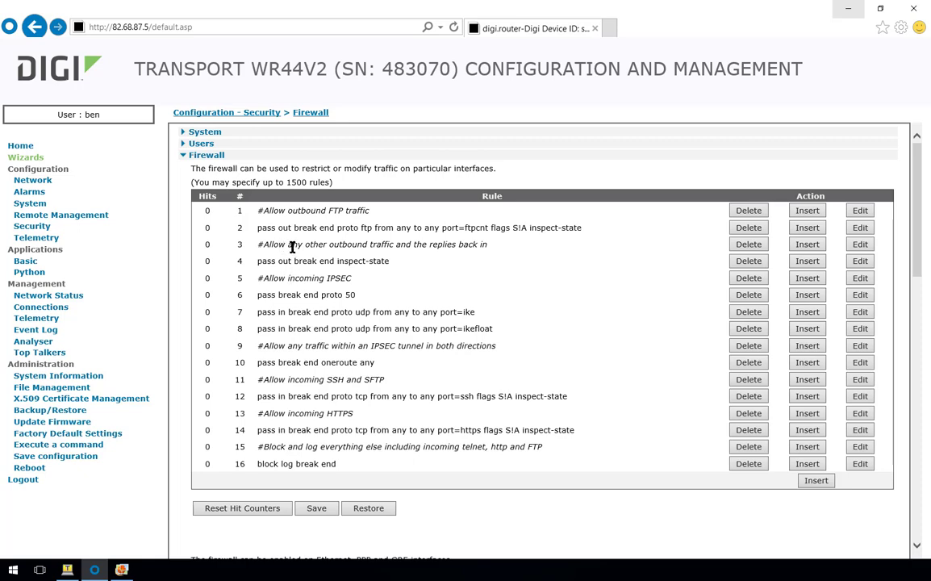
left_click_drag(288, 244, 330, 248)
left_click_drag(258, 261, 336, 261)
left_click_drag(264, 278, 331, 373)
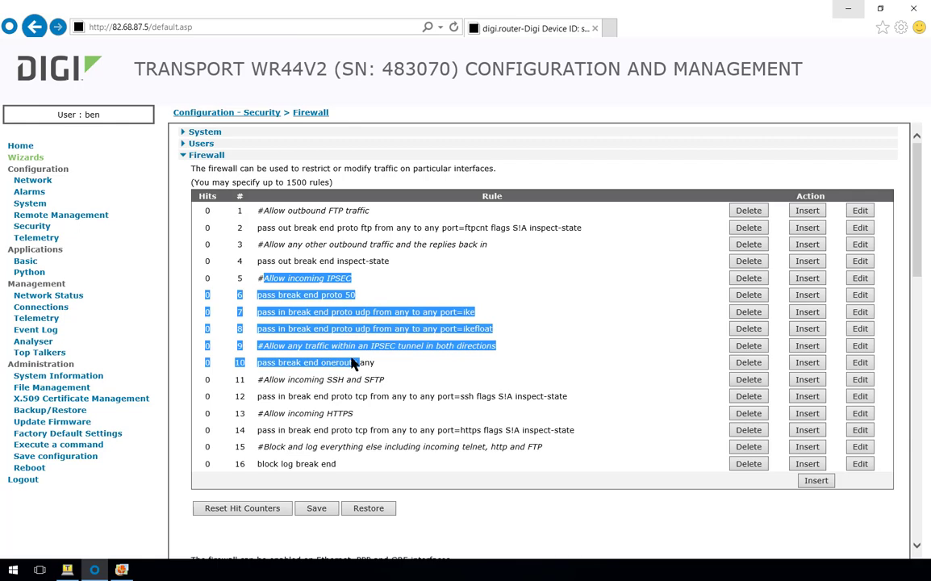
left_click(382, 347)
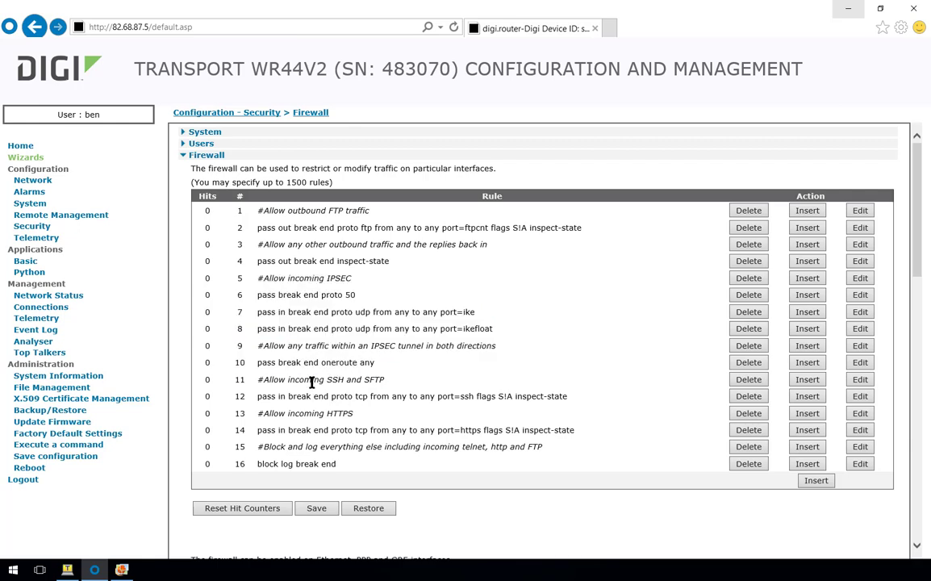
left_click_drag(287, 380, 342, 434)
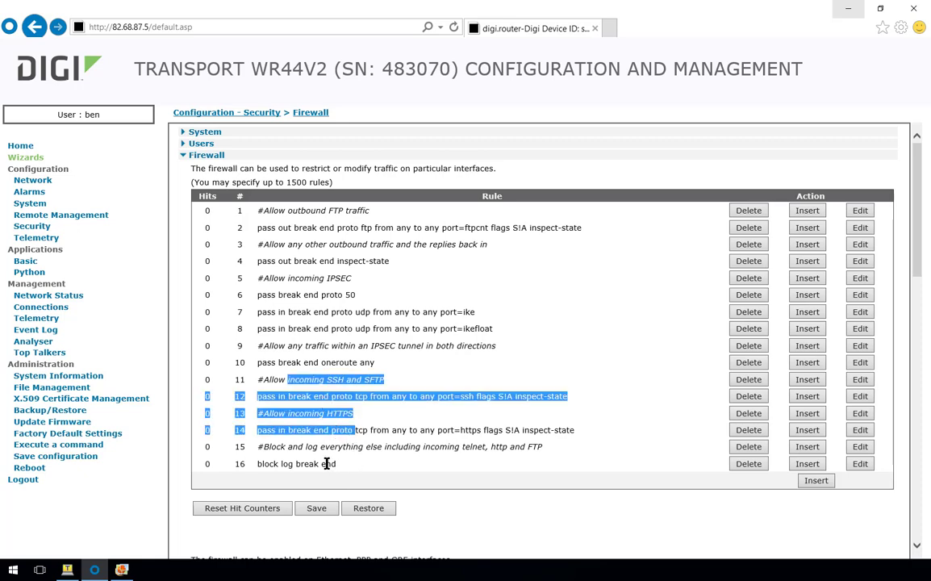
left_click_drag(337, 464, 258, 464)
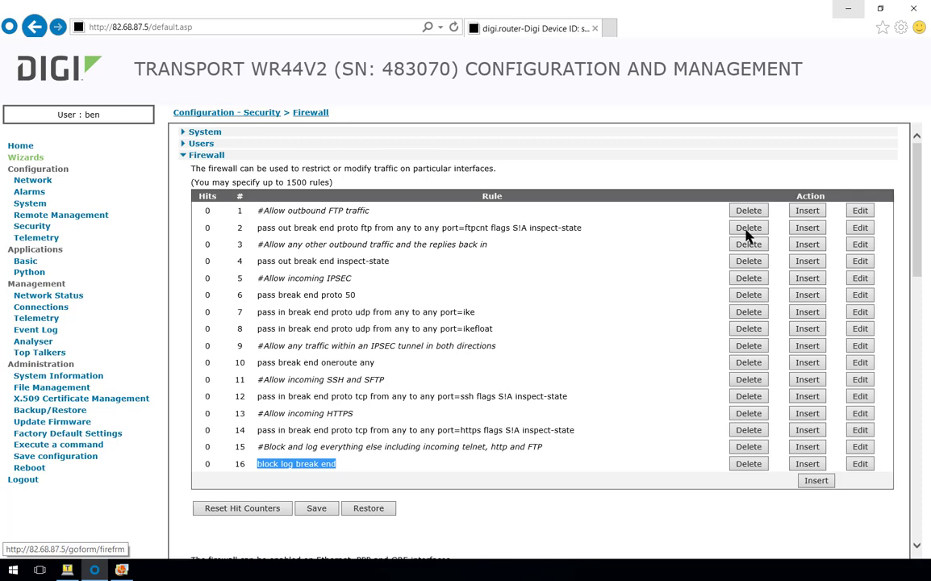
- Insert the comment "# Allow local network to access router" as the first line of the firewall rules
left_click(807, 211)
scroll(426, 326, "up", 1)
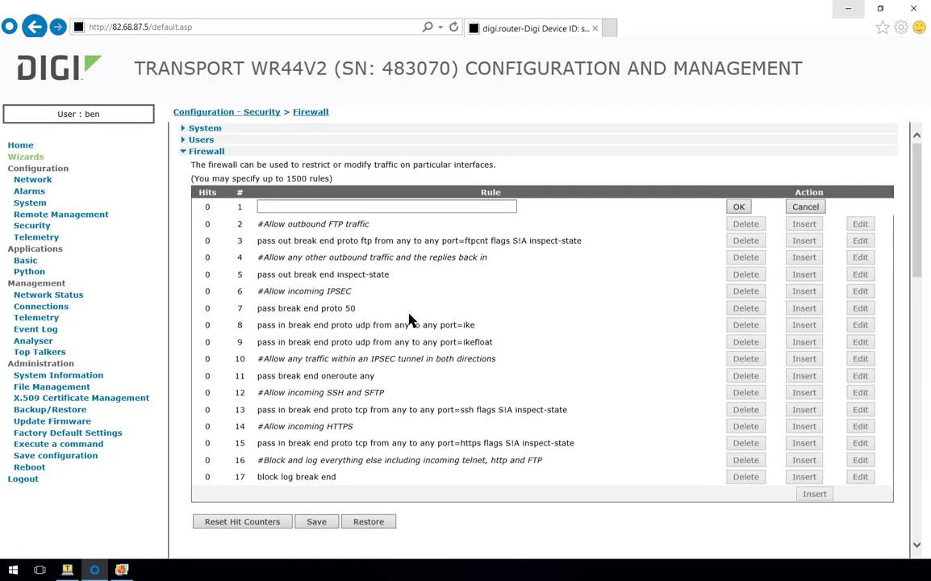
left_click(272, 212)
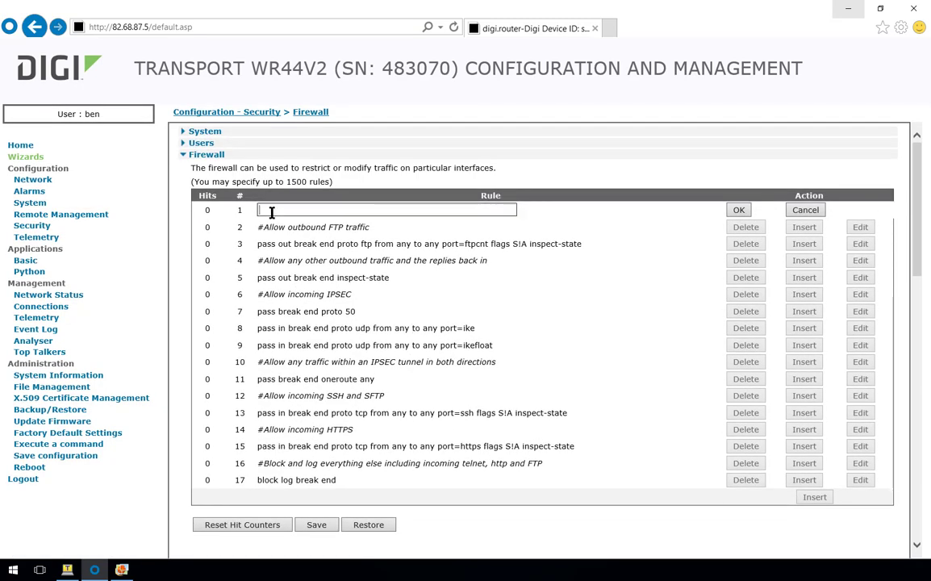
type("# ")
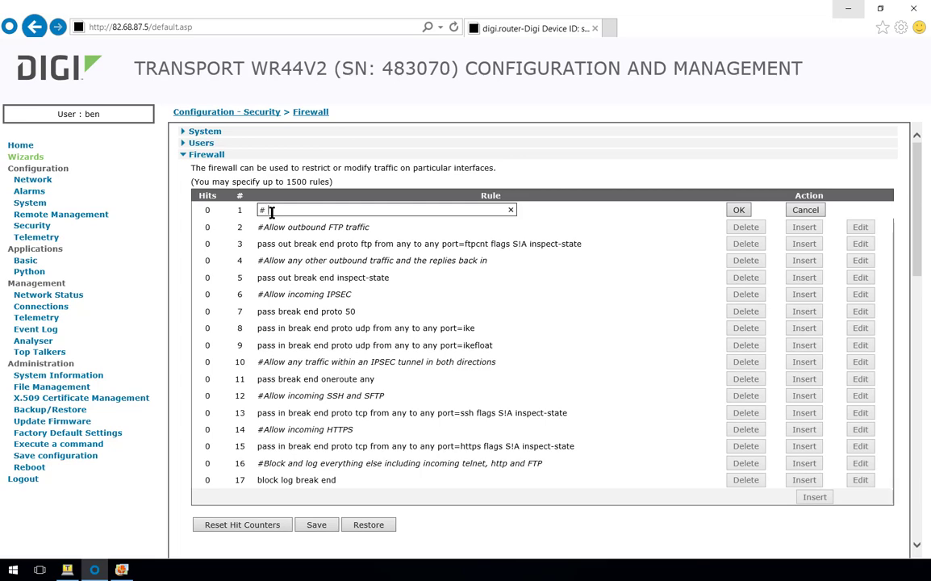
type("Allow local network ")
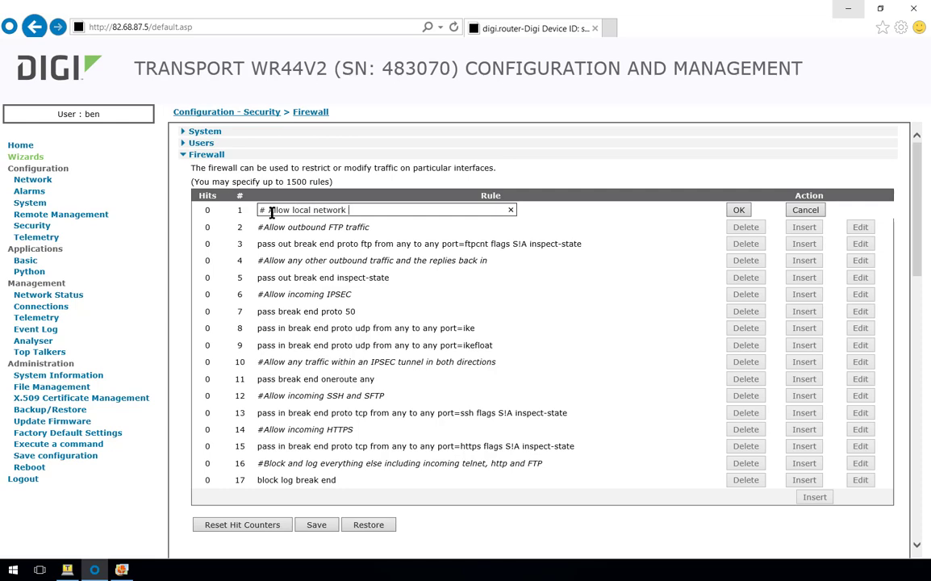
type("to access routye")
key("BackSpace")
key("BackSpace")
type("er")
left_click(738, 210)
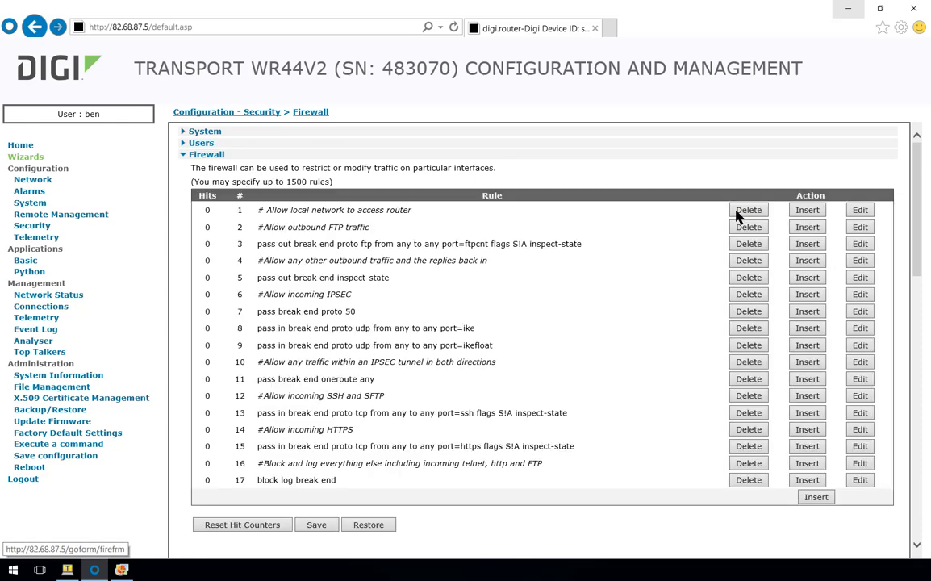
- Insert "pass in break end on eth 0 from 192.168.0.0/24 to addr-eth 0 inspect-state" as rule 2 and save the firewall rules
left_click(807, 230)
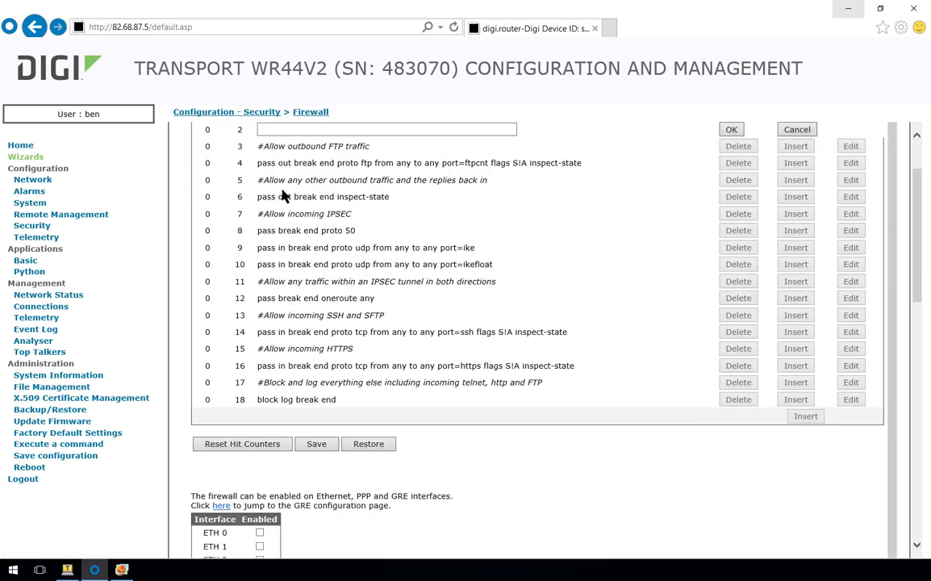
left_click(280, 143)
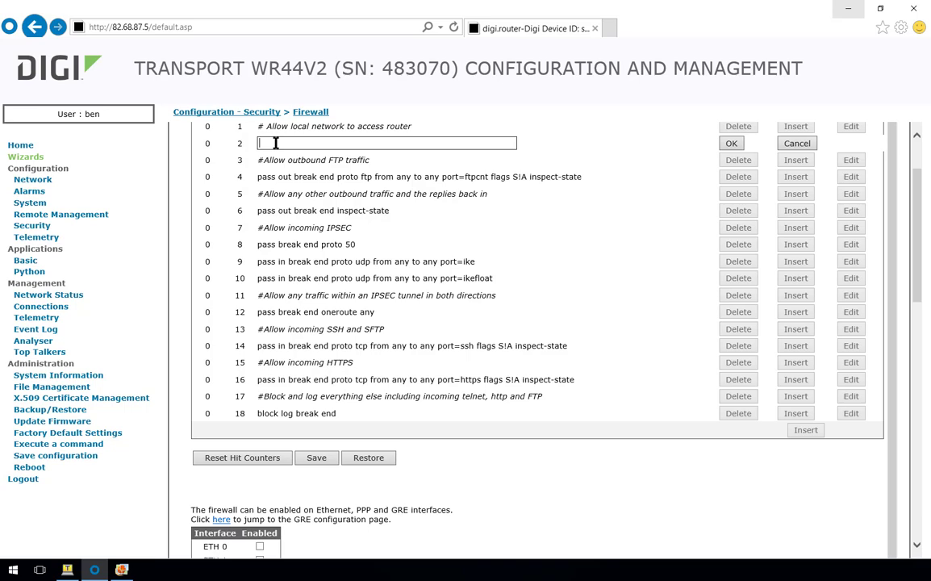
type("pass in break end on eth 0 from 192.168")
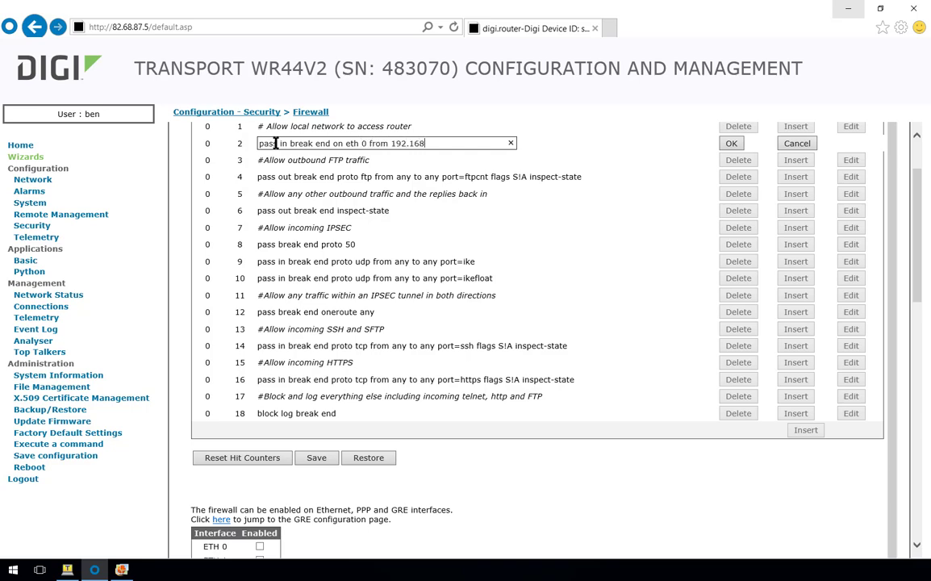
type(".0.0/24 to addr-eth 0")
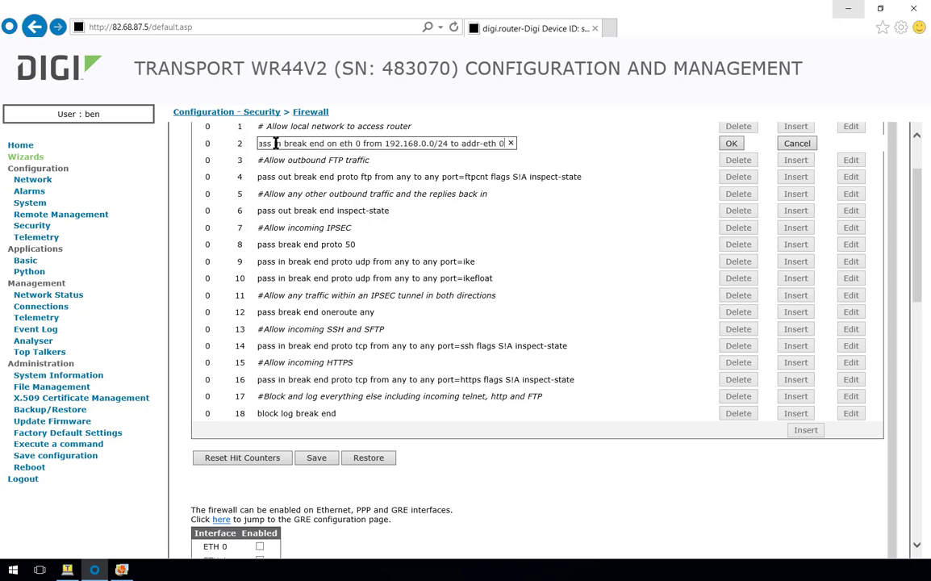
key("shift+Left")
key("shift+Left")
key("shift+Left")
key("shift+Left")
key("shift+Left")
key("shift+Left")
key("shift+Left")
key("shift+Left")
key("shift+Left")
key("shift+Left")
key("shift+Right")
key("Right")
type("insp")
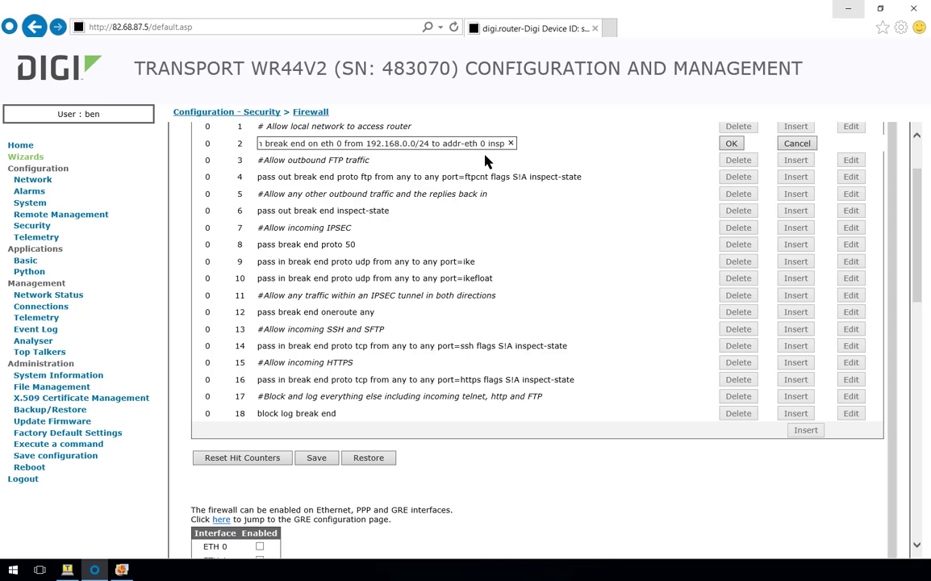
type("ect-state")
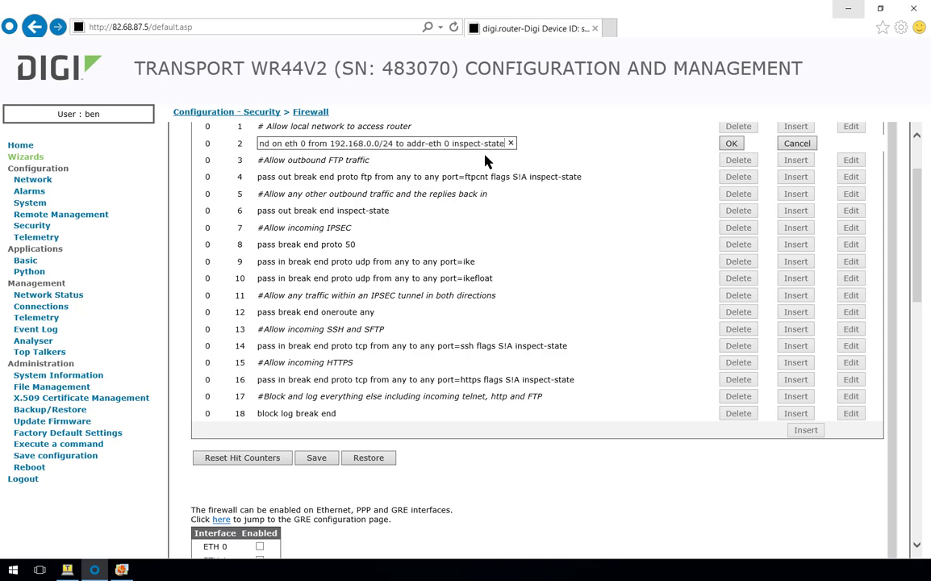
left_click(732, 143)
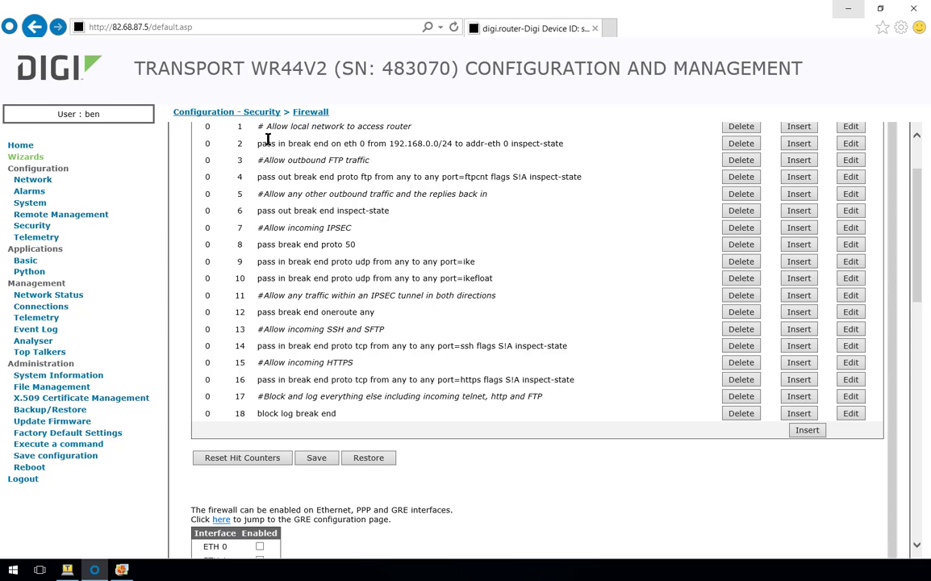
left_click(314, 463)
- Enable the firewall on the ETH 0 interface and apply the firewall configuration
scroll(341, 211, "down", 1)
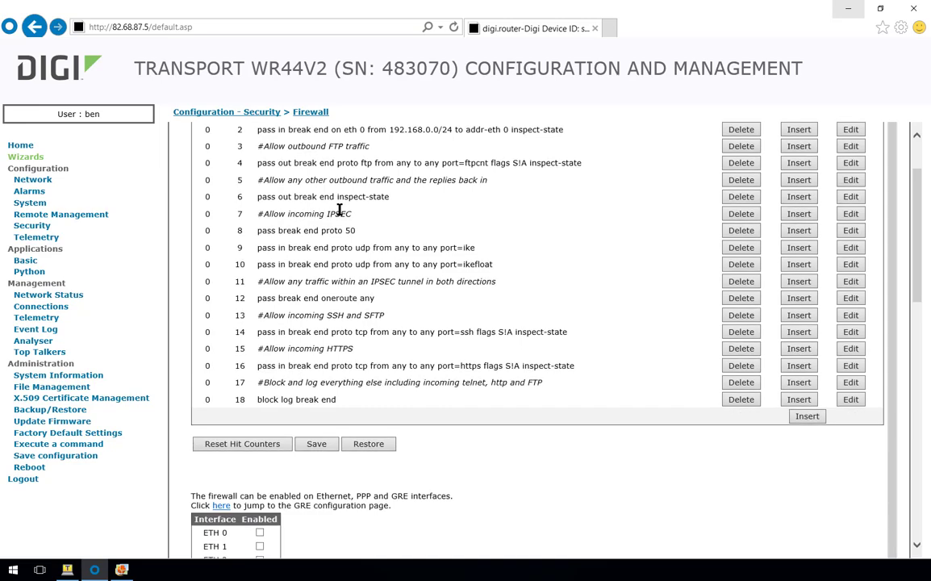
scroll(341, 212, "down", 5)
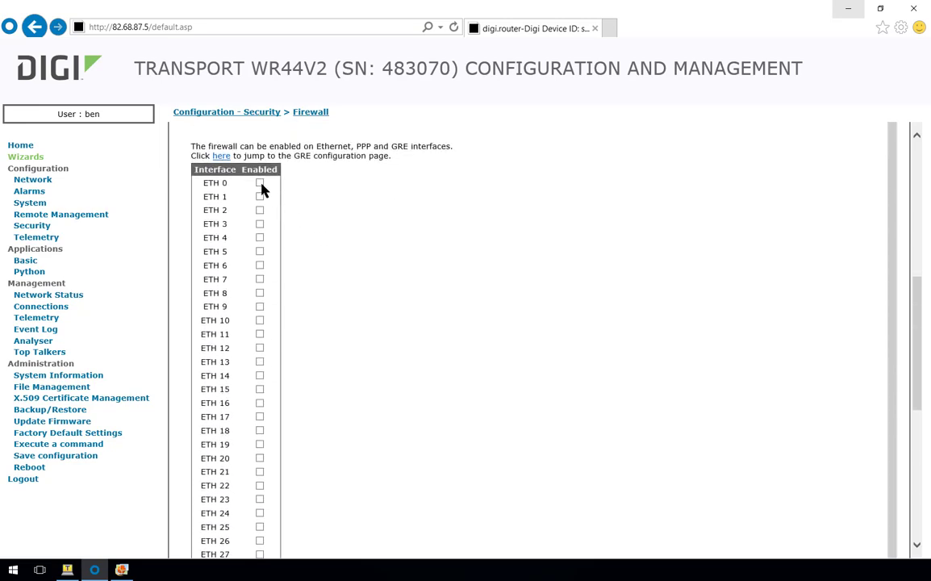
left_click(259, 184)
scroll(371, 219, "down", 10)
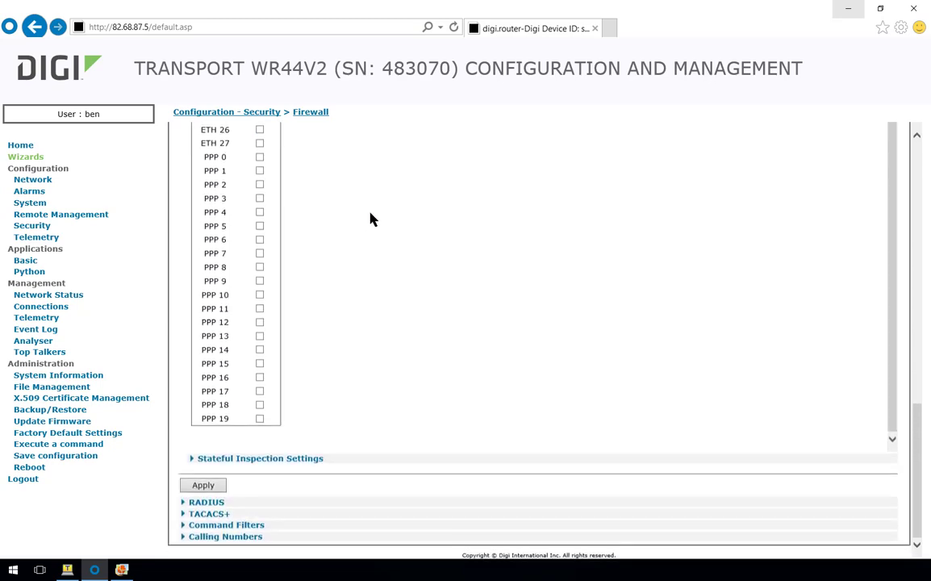
left_click(210, 488)
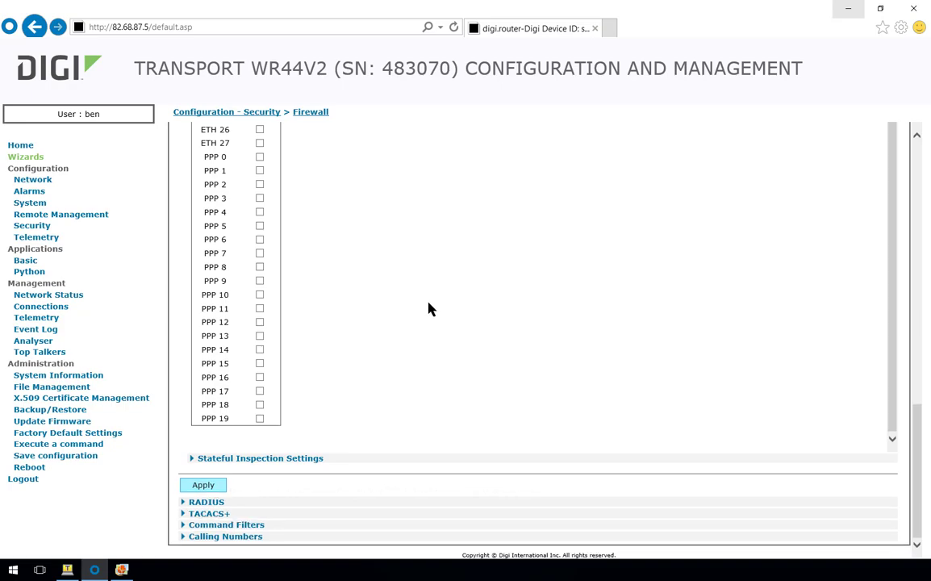
- Refresh the firewall page and examine the hit counters of the local network rule and the general outbound rule
scroll(406, 272, "up", 3)
scroll(405, 272, "up", 10)
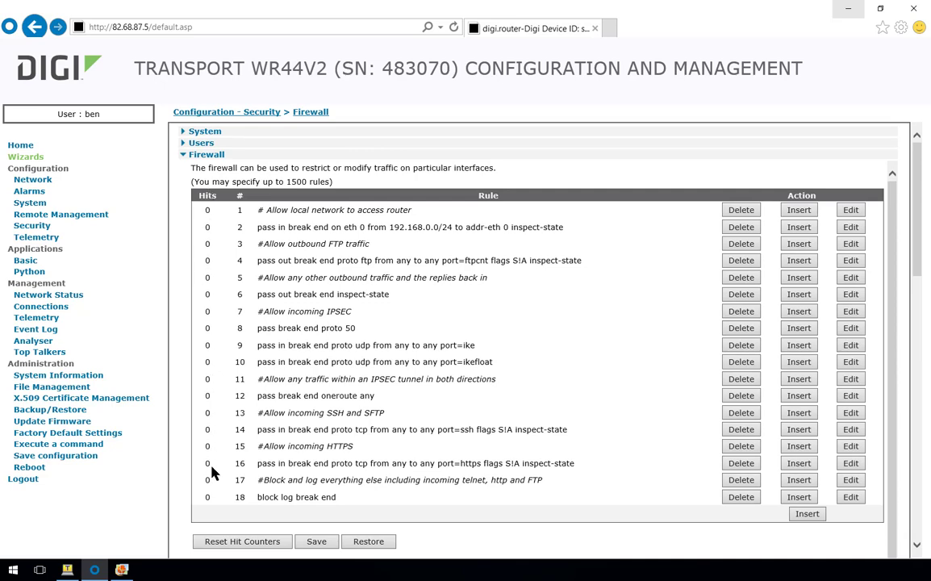
left_click(311, 113)
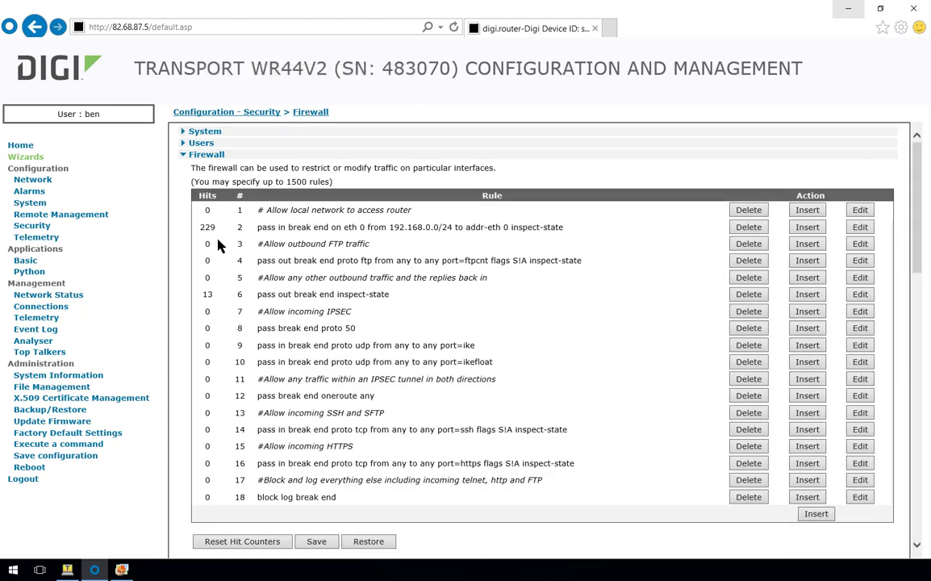
double_click(207, 228)
left_click_drag(257, 228, 458, 230)
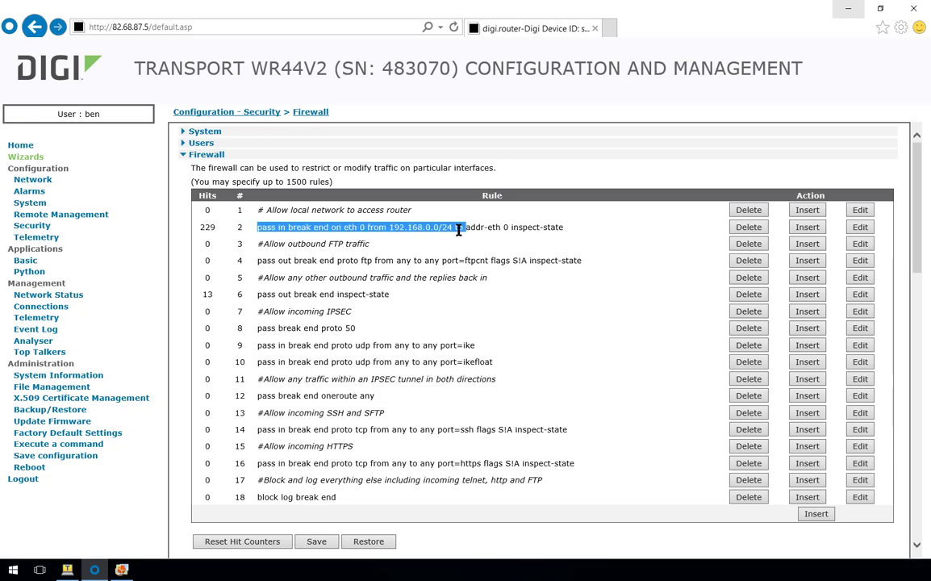
left_click(389, 228)
left_click_drag(389, 228, 452, 246)
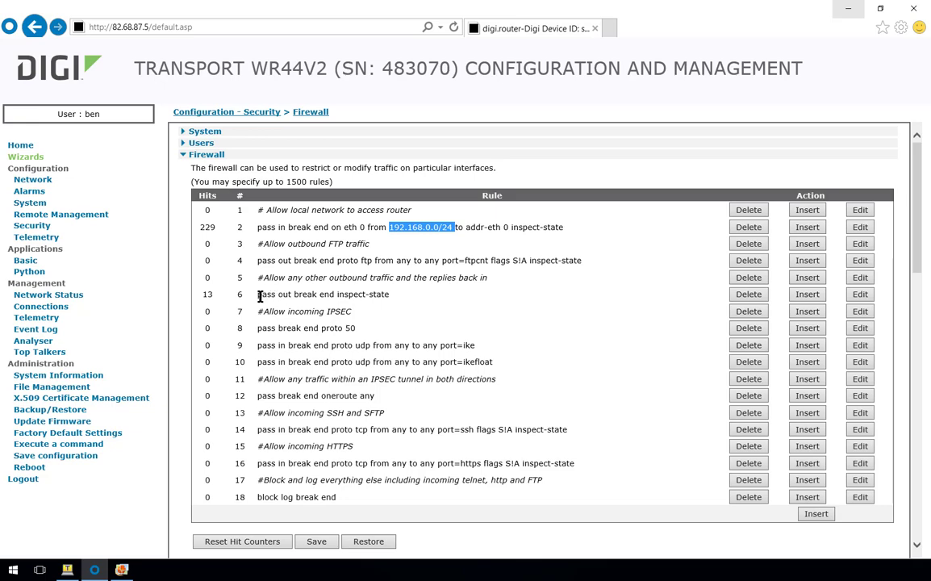
left_click_drag(260, 296, 366, 296)
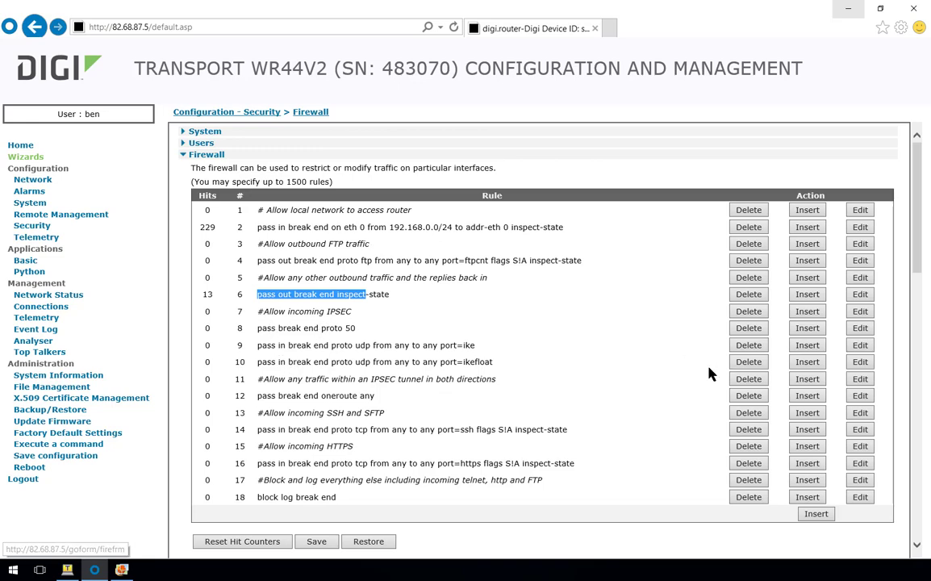
- Save the current router configuration to Config 0 (power up) and dismiss the confirmation message
left_click(81, 448)
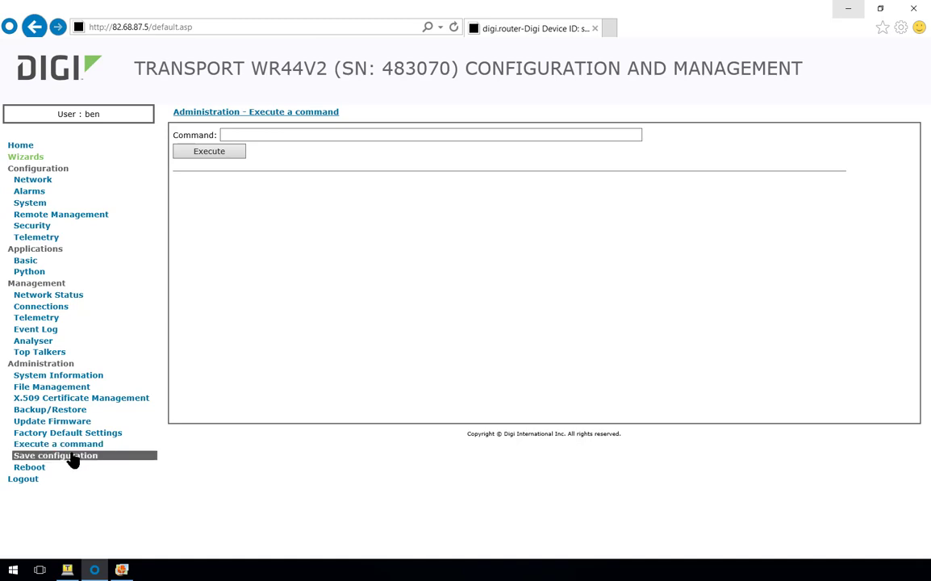
left_click(73, 458)
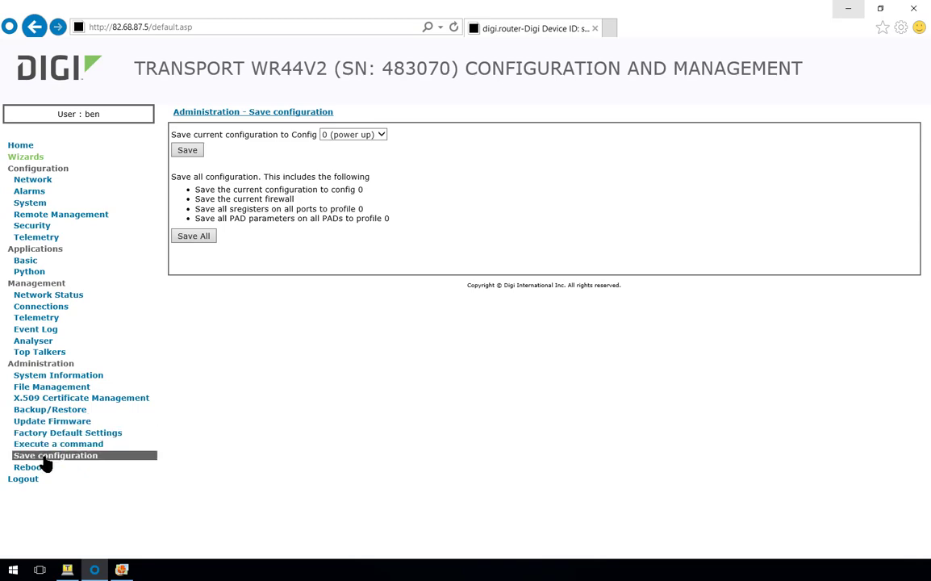
left_click(188, 152)
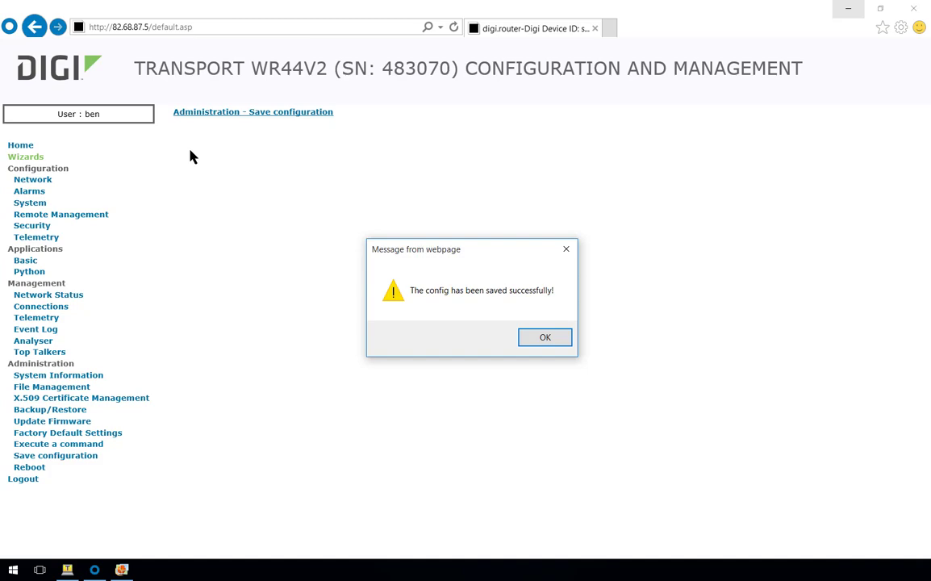
left_click(534, 340)
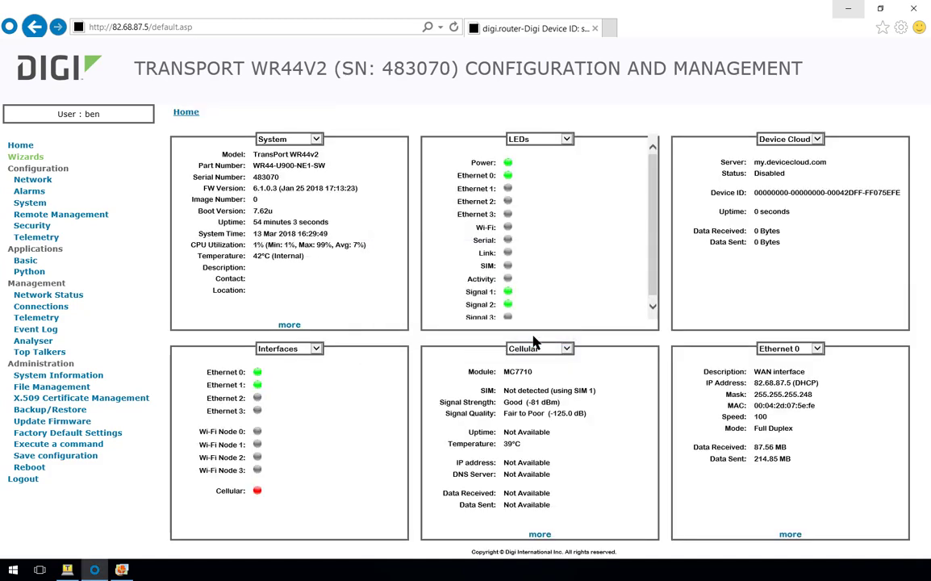
- Execute the command "config c show" on the router to list its current configuration
left_click(72, 446)
left_click(268, 134)
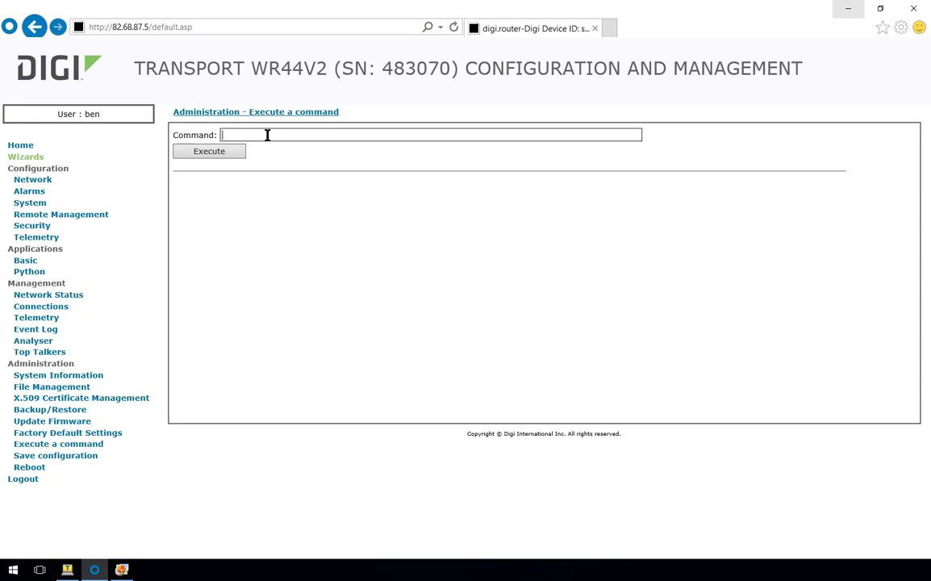
type("config c show")
key("Return")
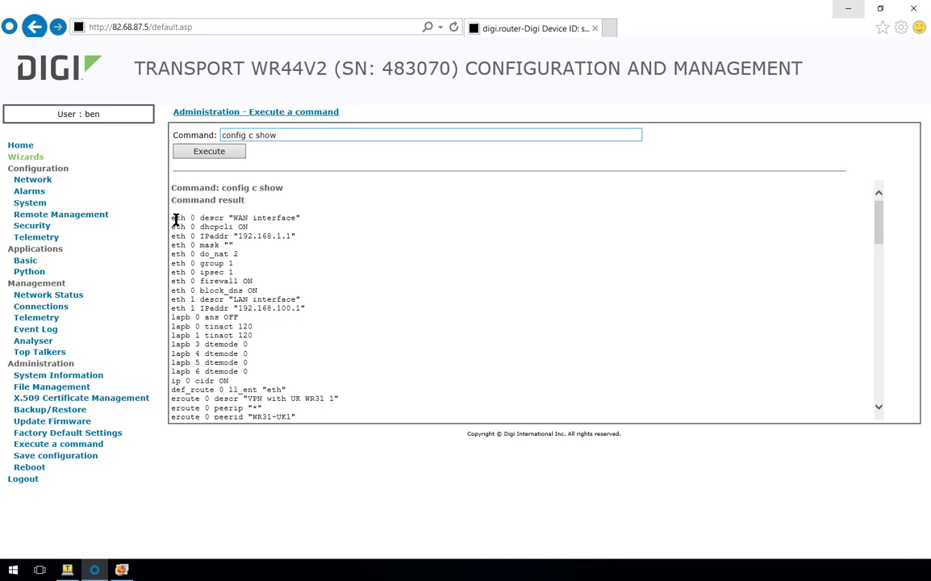
- Examine the eth 0 WAN and eth 1 LAN entries in the configuration listing, including DHCP client, NAT, IPsec, firewall and IP address
left_click_drag(173, 218, 234, 226)
left_click(252, 233)
left_click_drag(293, 235, 209, 230)
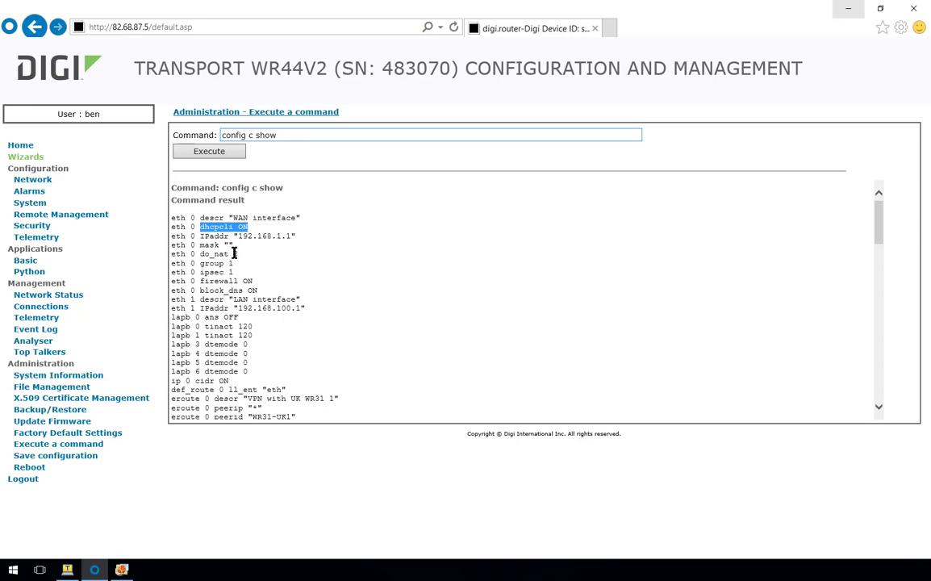
left_click_drag(215, 255, 234, 265)
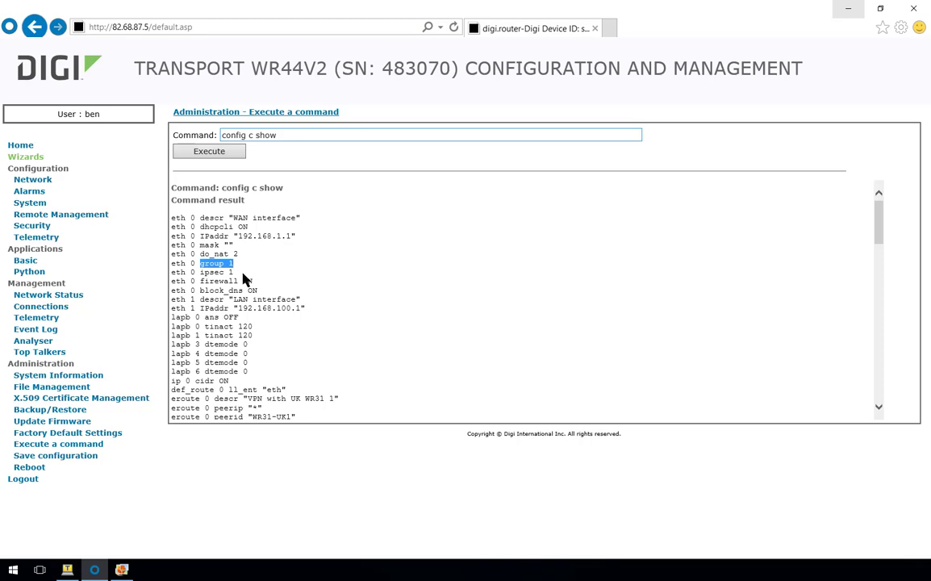
left_click_drag(251, 281, 226, 290)
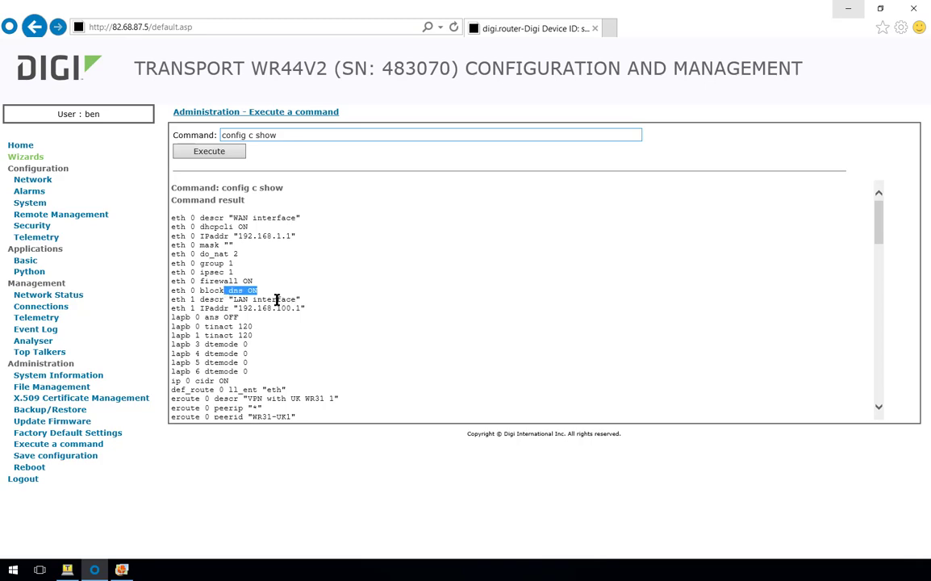
left_click_drag(239, 307, 284, 305)
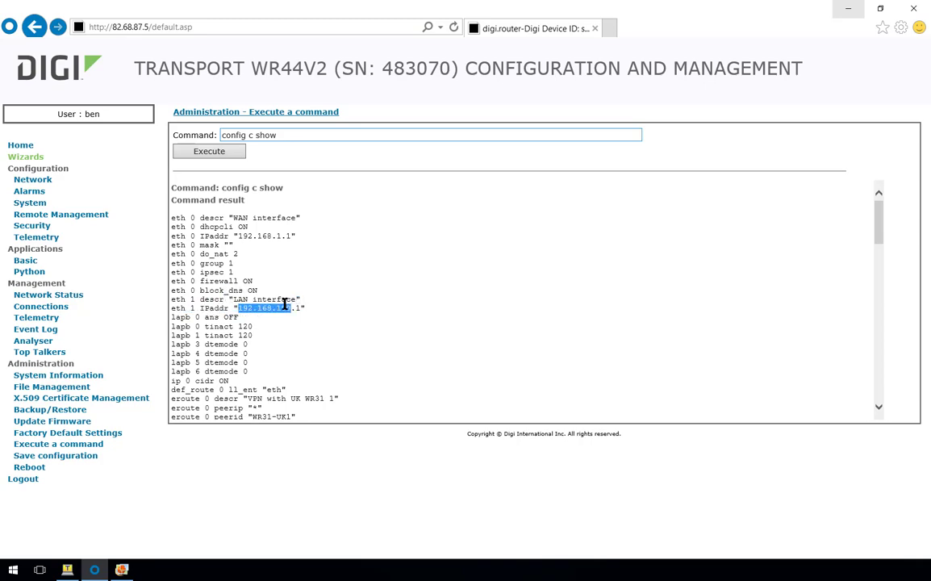
left_click(310, 312)
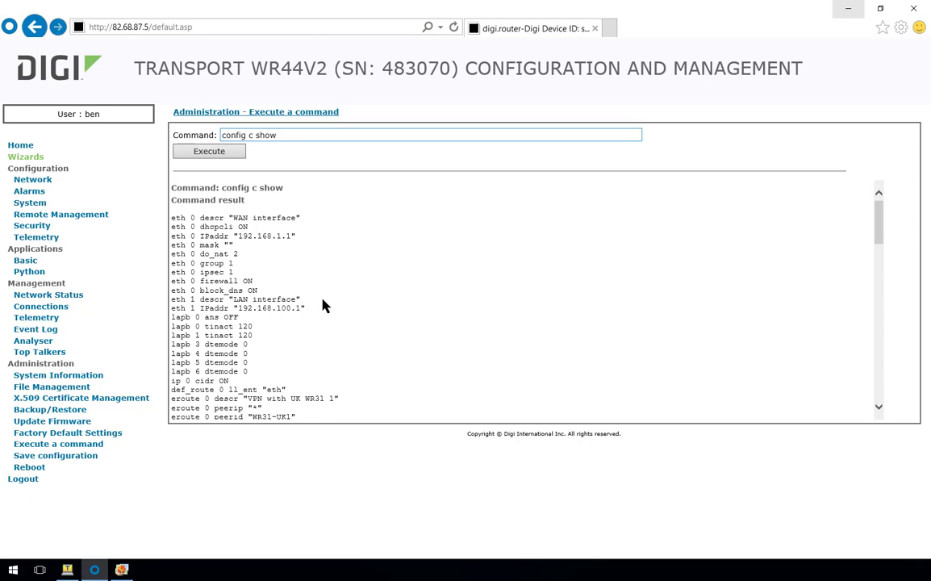
left_click_drag(305, 310, 170, 313)
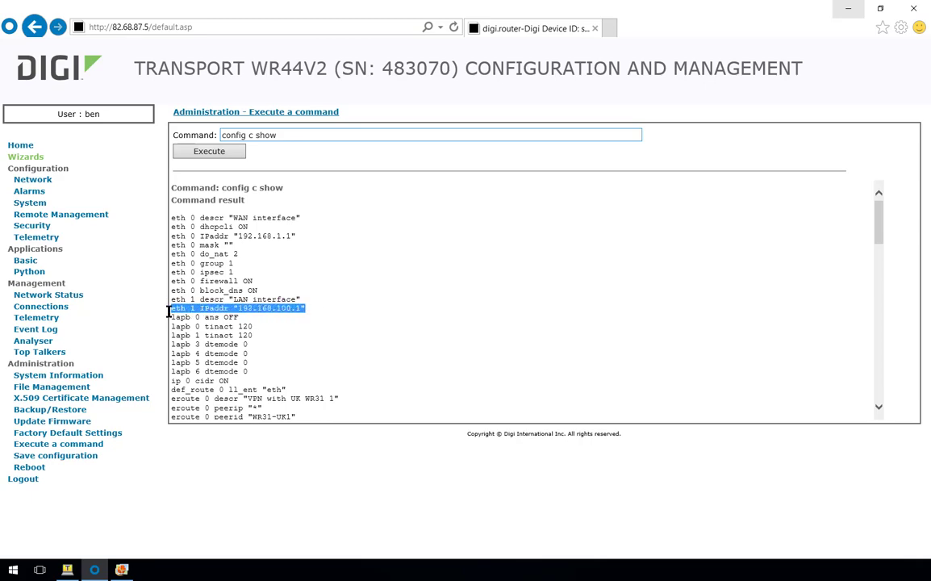
left_click(339, 323)
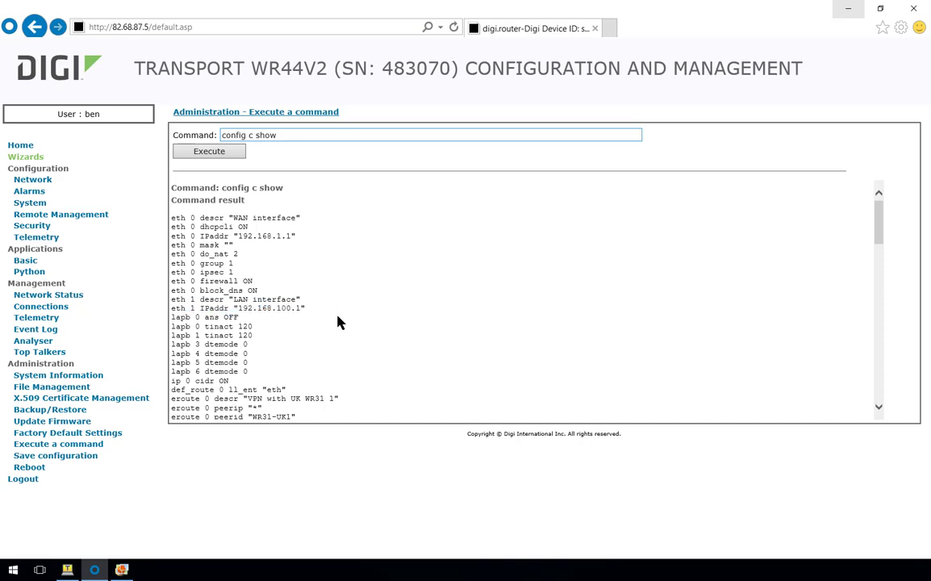
- Examine the default route entry and the eroute 0 tunnel settings in the configuration listing
scroll(331, 321, "down", 4)
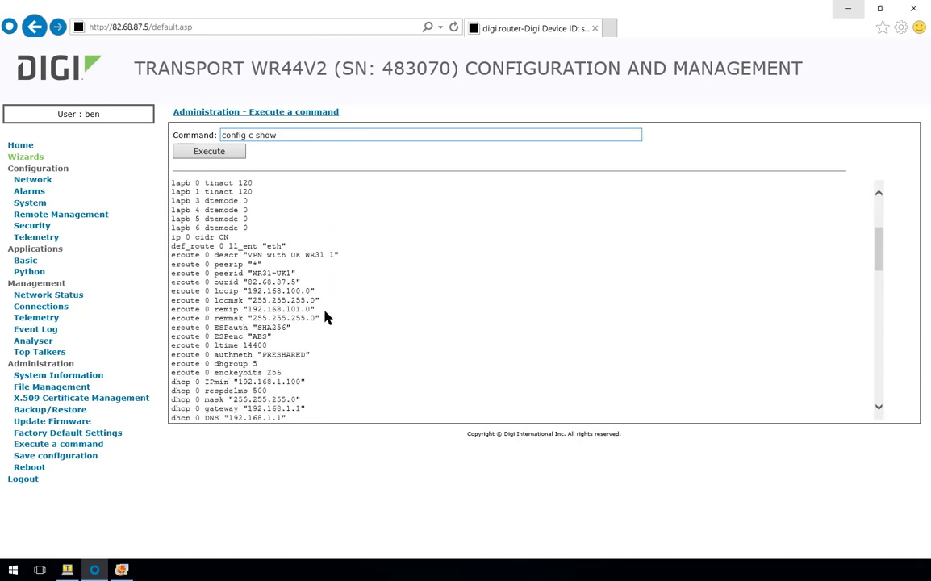
left_click_drag(286, 247, 161, 252)
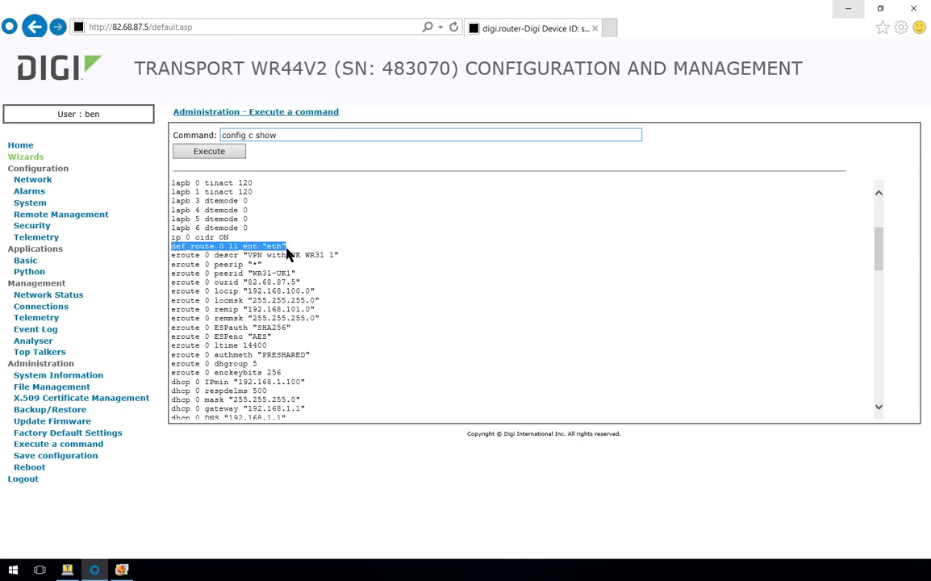
scroll(288, 274, "down", 1)
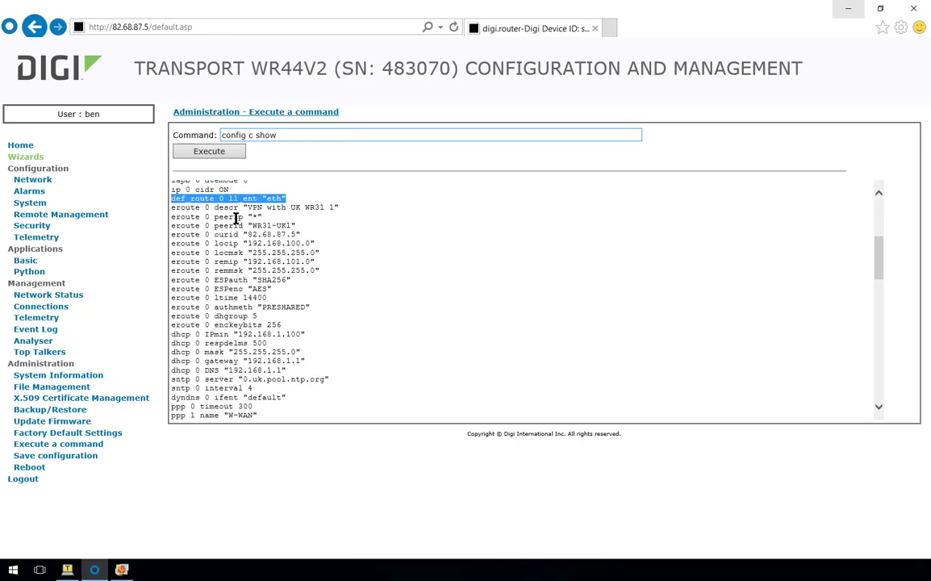
left_click_drag(236, 208, 301, 329)
left_click(300, 328)
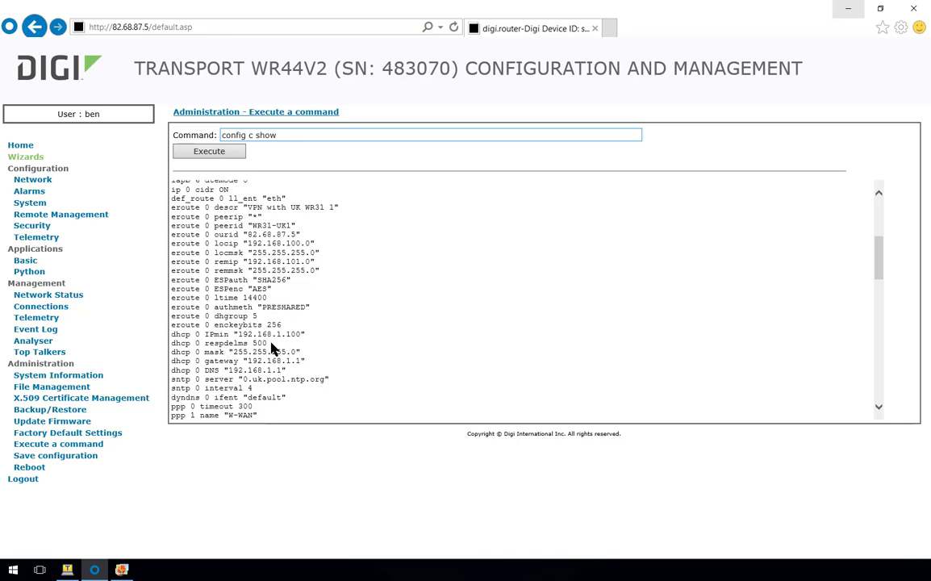
- Examine the SNTP, IKE responder and preshared-key user 10 entries in the rest of the configuration listing
scroll(264, 335, "down", 1)
scroll(264, 335, "down", 6)
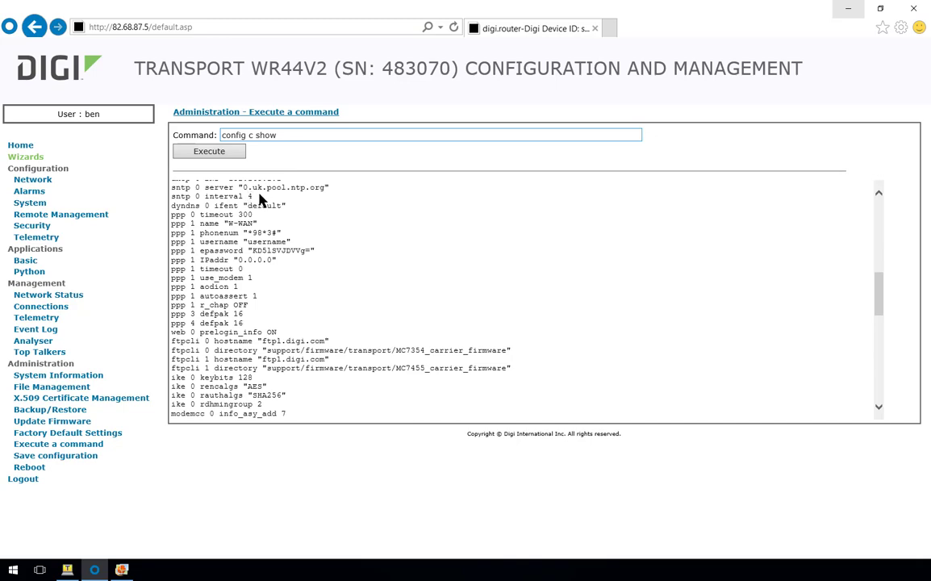
left_click_drag(255, 197, 194, 187)
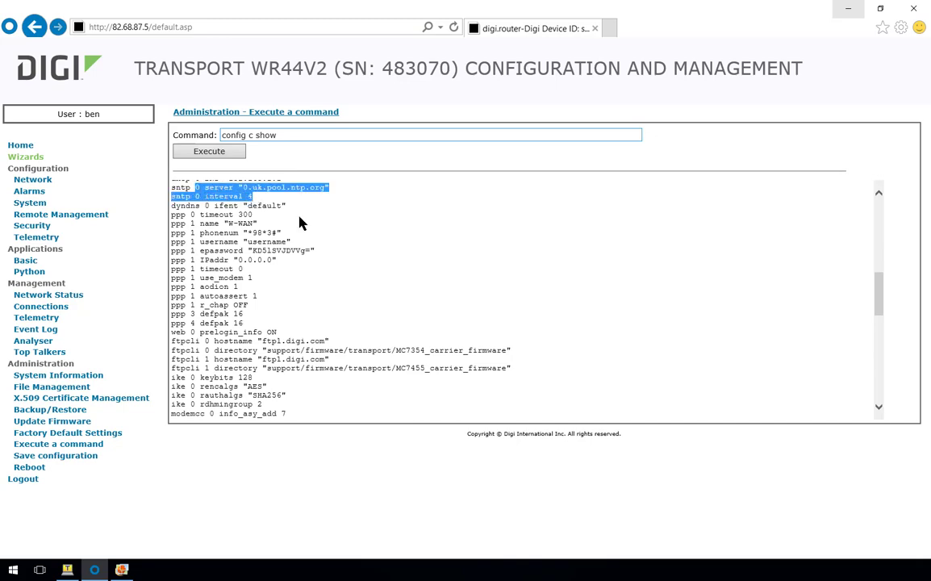
left_click(300, 222)
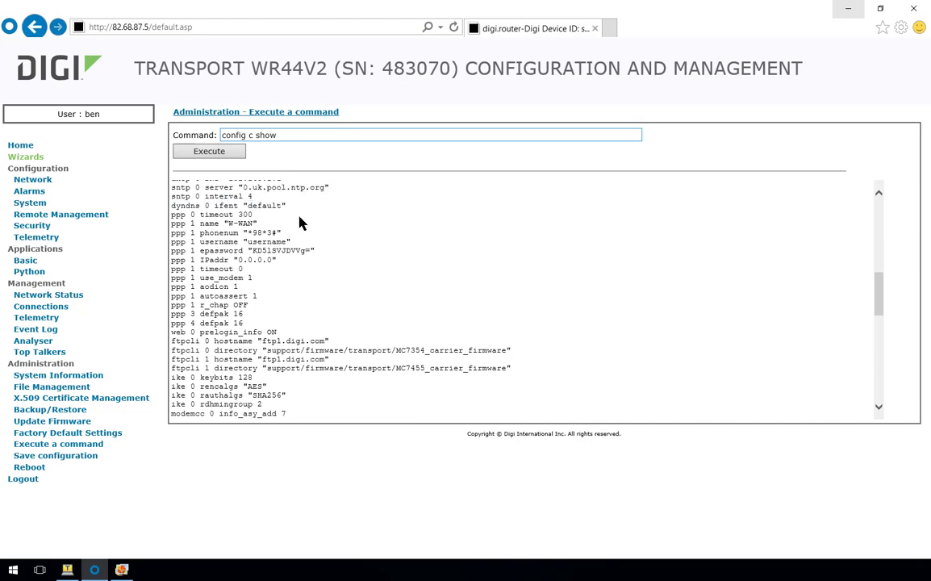
scroll(280, 293, "down", 3)
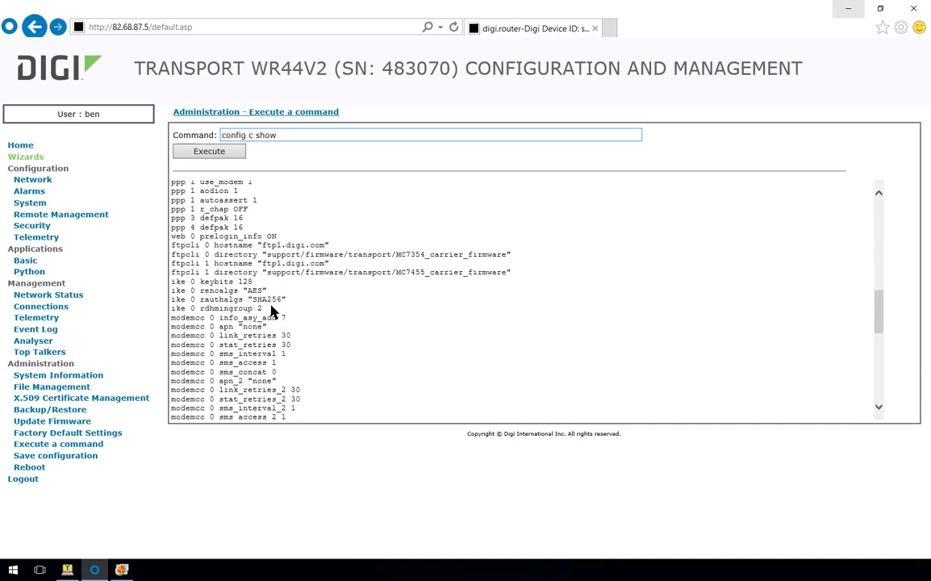
left_click_drag(264, 309, 170, 283)
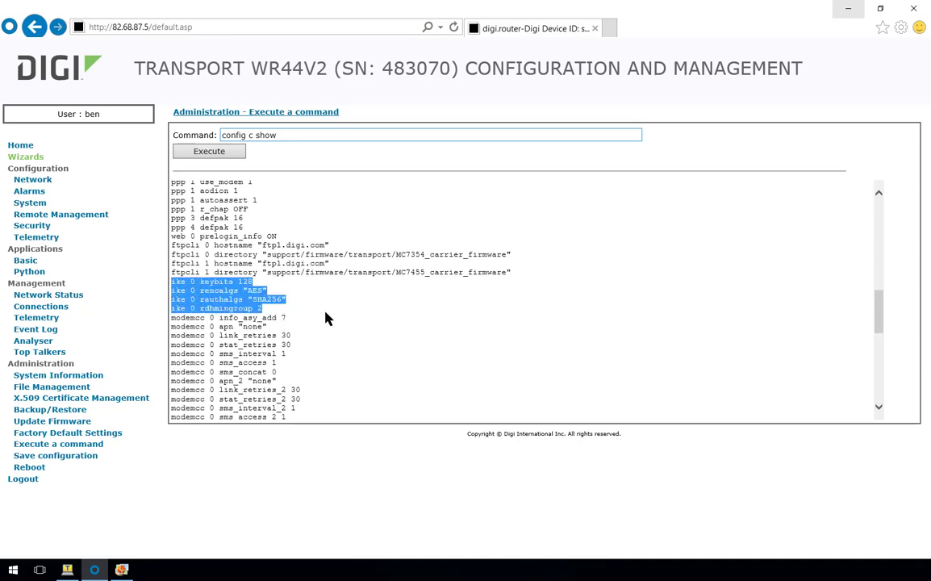
scroll(322, 314, "down", 9)
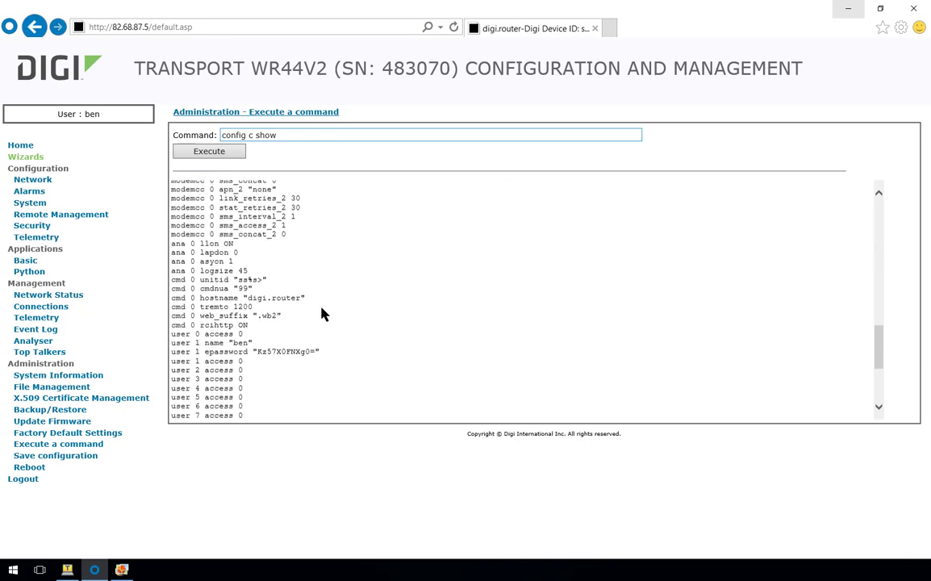
scroll(322, 313, "down", 4)
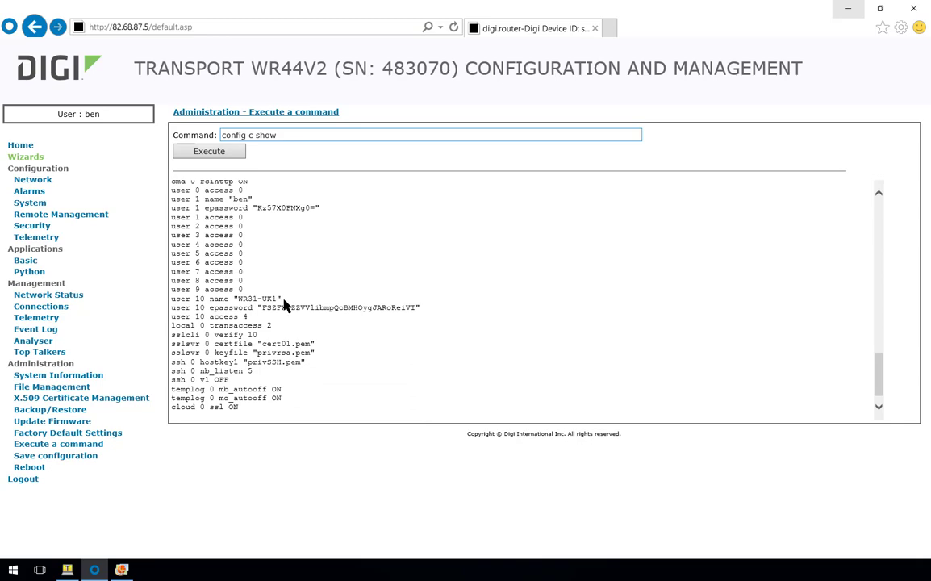
left_click_drag(284, 301, 169, 300)
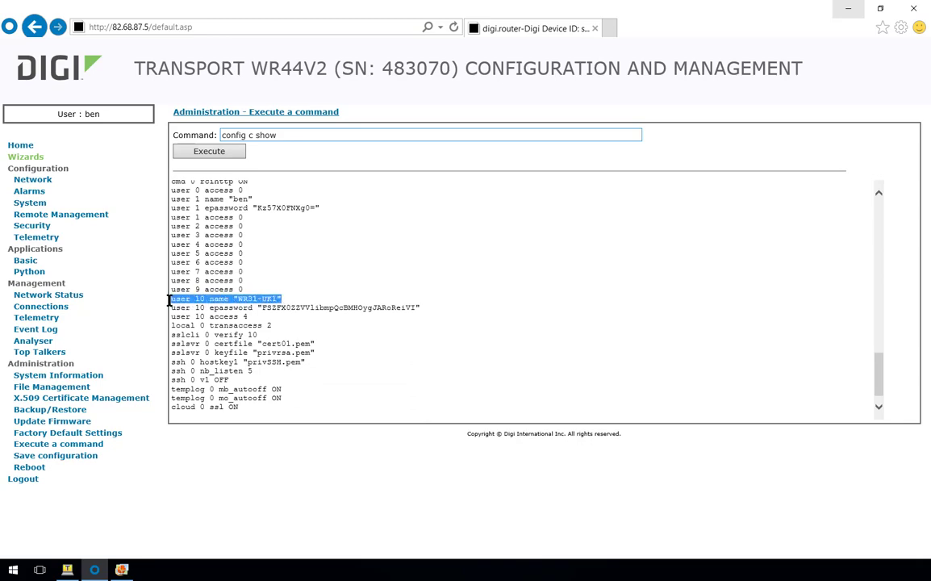
left_click(254, 298)
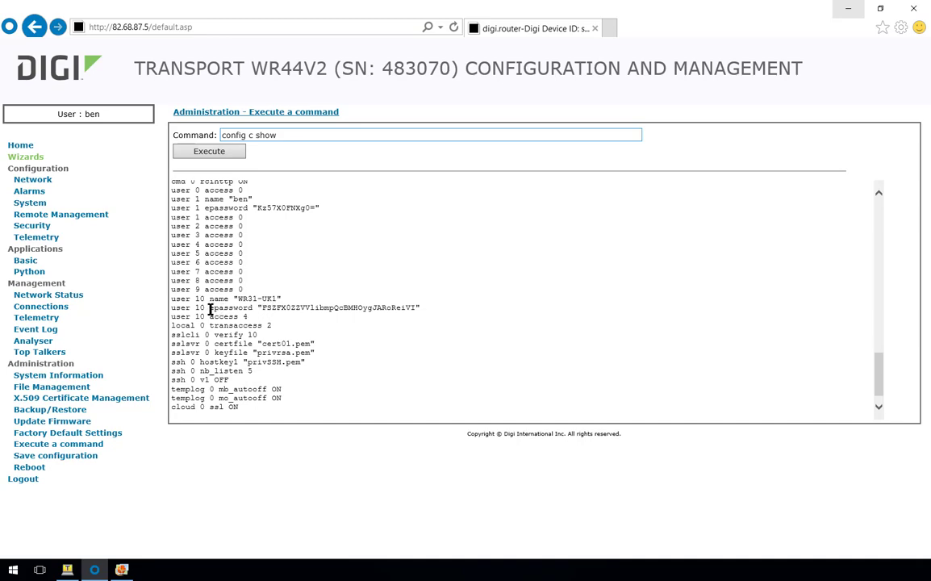
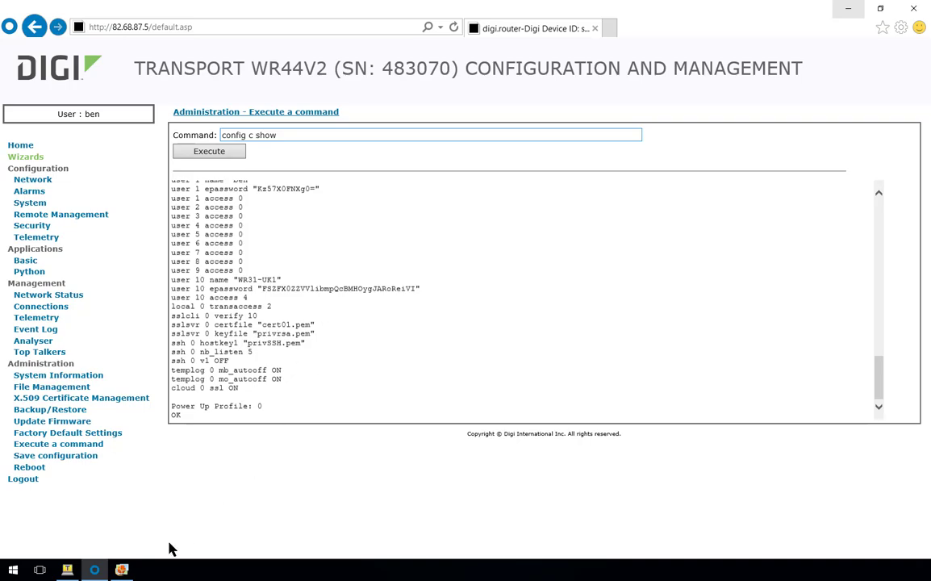
- Switch to Photo Gallery and view the IPsec VPN lab topology diagram
left_click(121, 570)
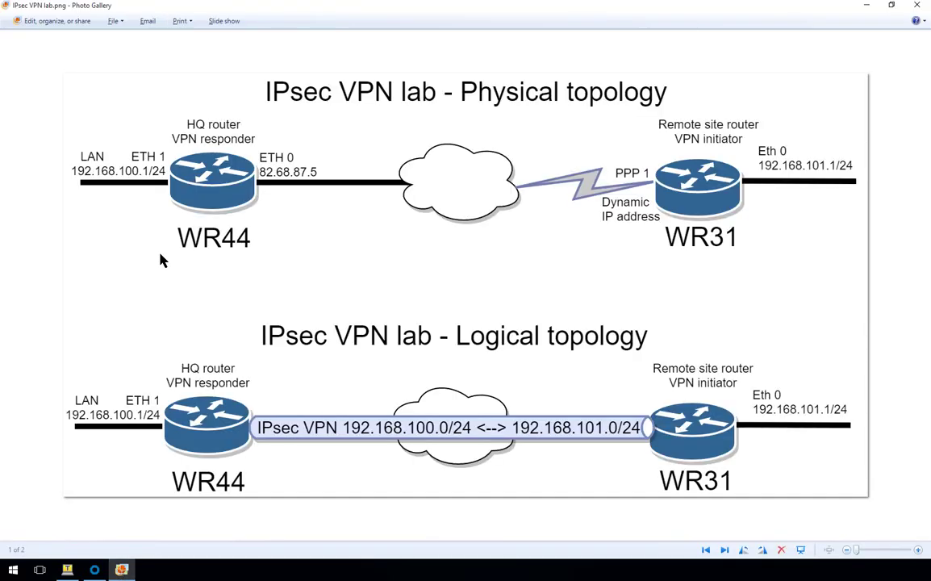